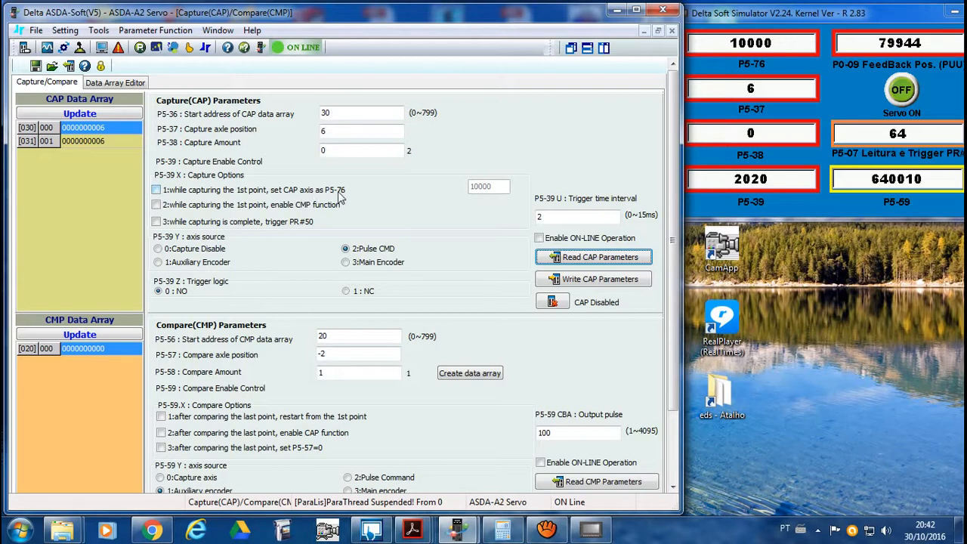
- Enable setting the CAP axis as P5-76 on the first captured point, with a P5-76 value of 0
click(156, 192)
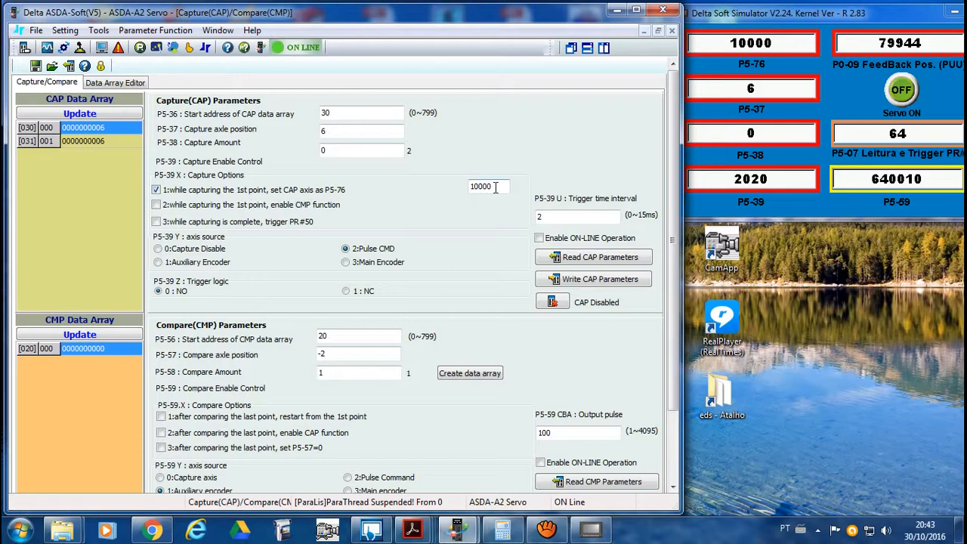
drag(496, 187, 454, 187)
text(0)
- Set the capture amount to 3 with the Main Encoder as axis source, and write and re-read the CAP parameters
click(361, 151)
drag(361, 151, 291, 155)
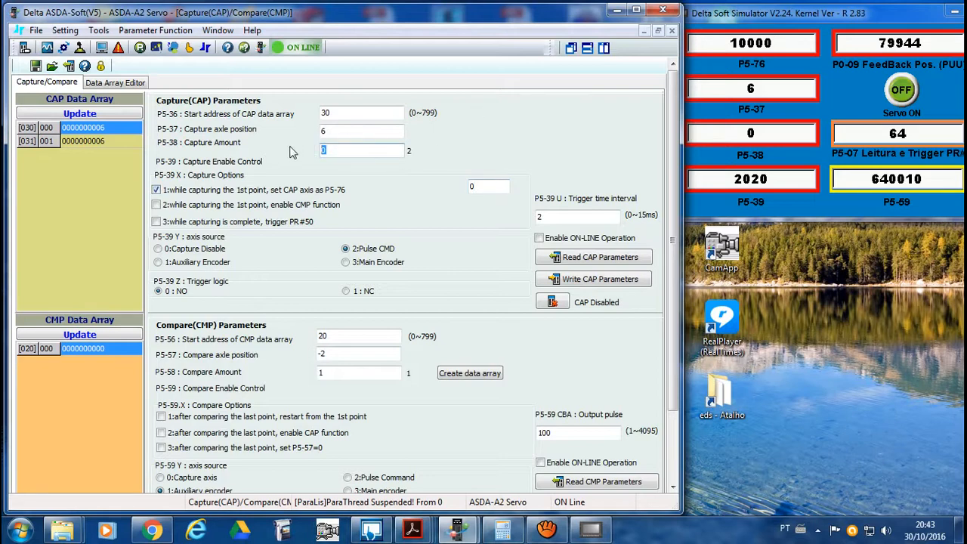
text(3)
click(346, 262)
click(583, 281)
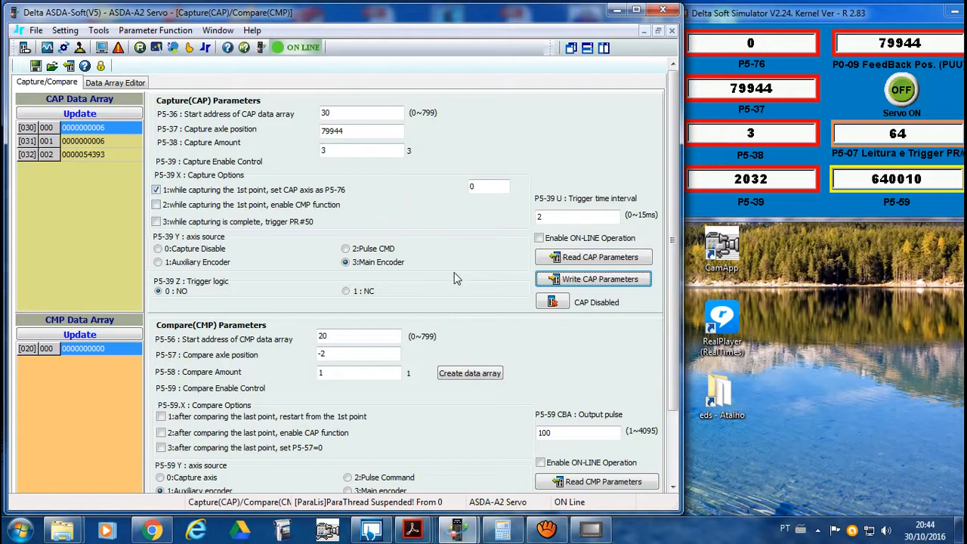
click(581, 259)
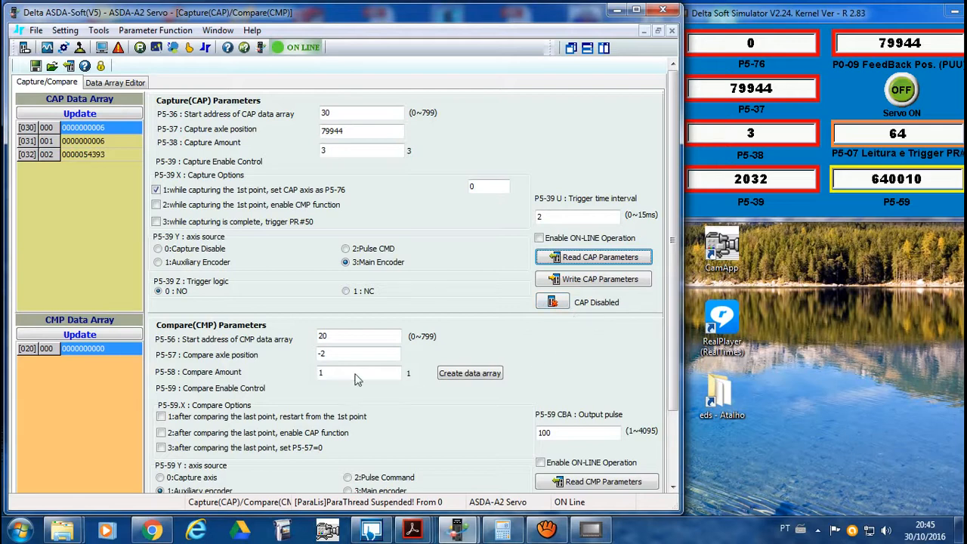
- Show the camera view of the drive's indicator lights, enable the three-point capture and read back the CAP parameters
click(282, 529)
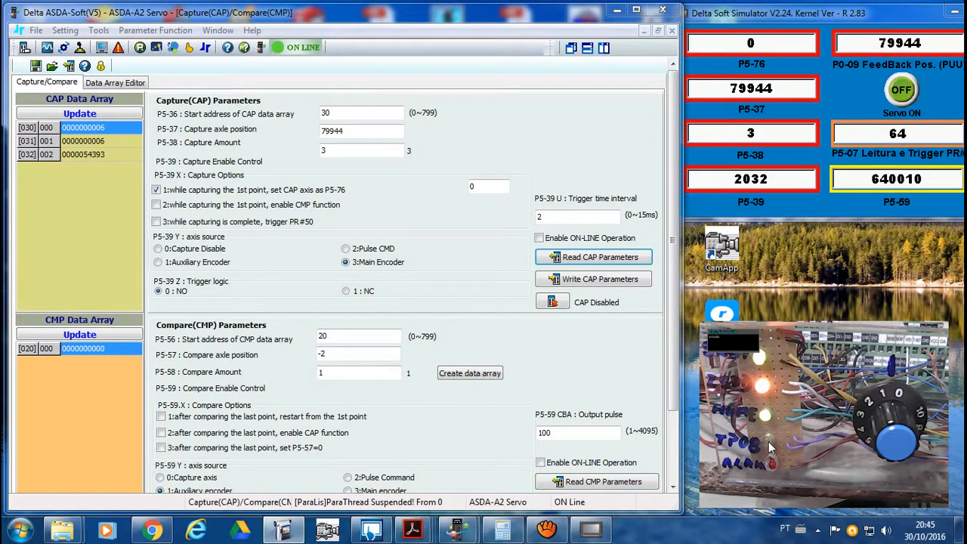
click(555, 302)
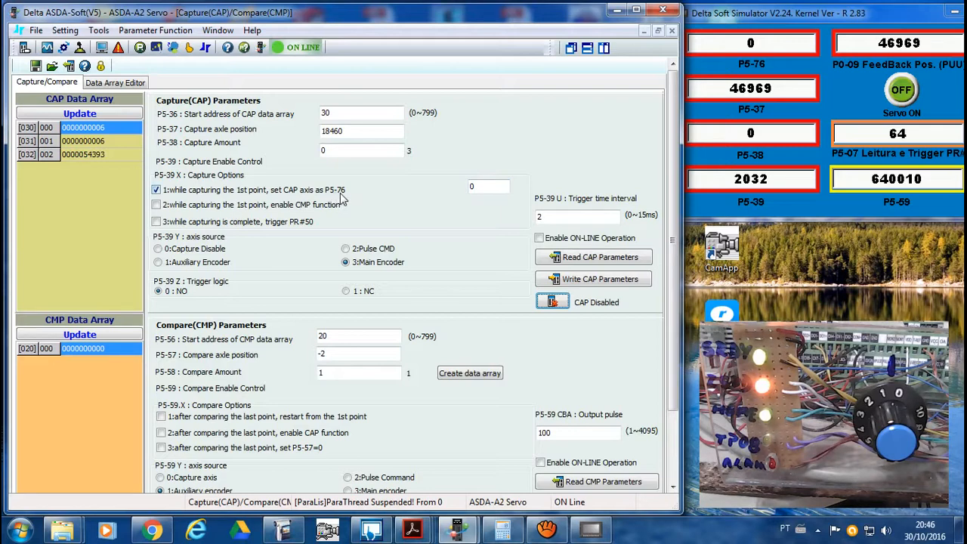
click(585, 259)
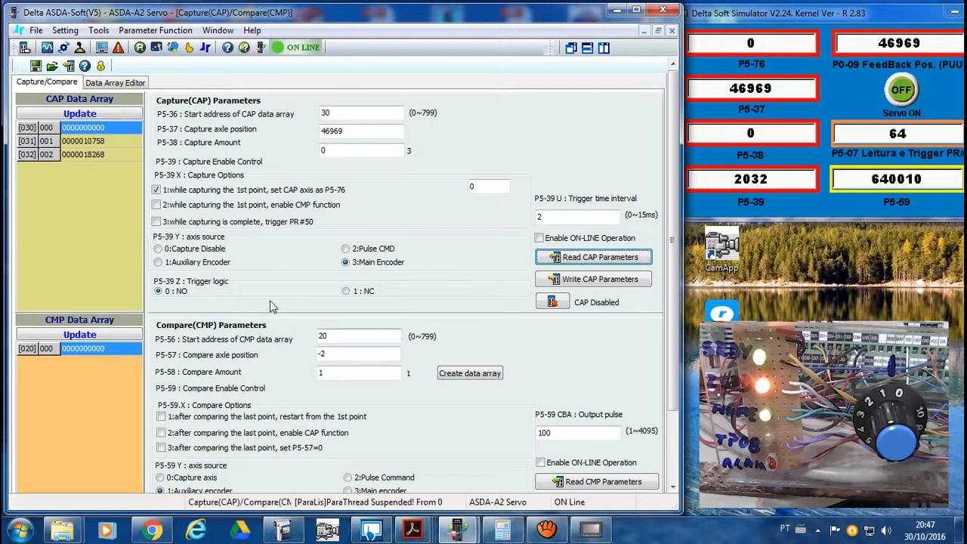
- Enable triggering PR#50 when capturing is complete, and inspect the type and jump target of PR#45 in the PR Mode Editor
click(156, 222)
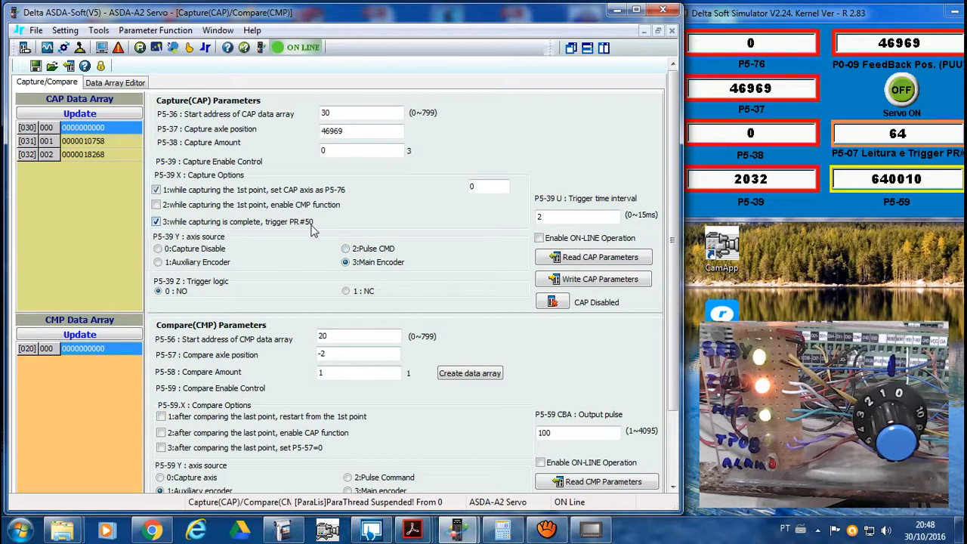
click(189, 47)
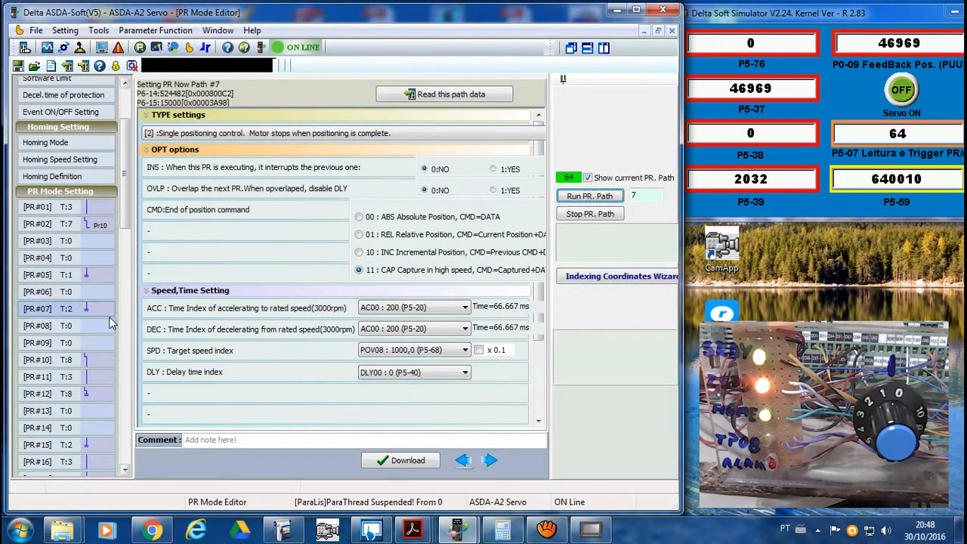
drag(124, 214, 125, 310)
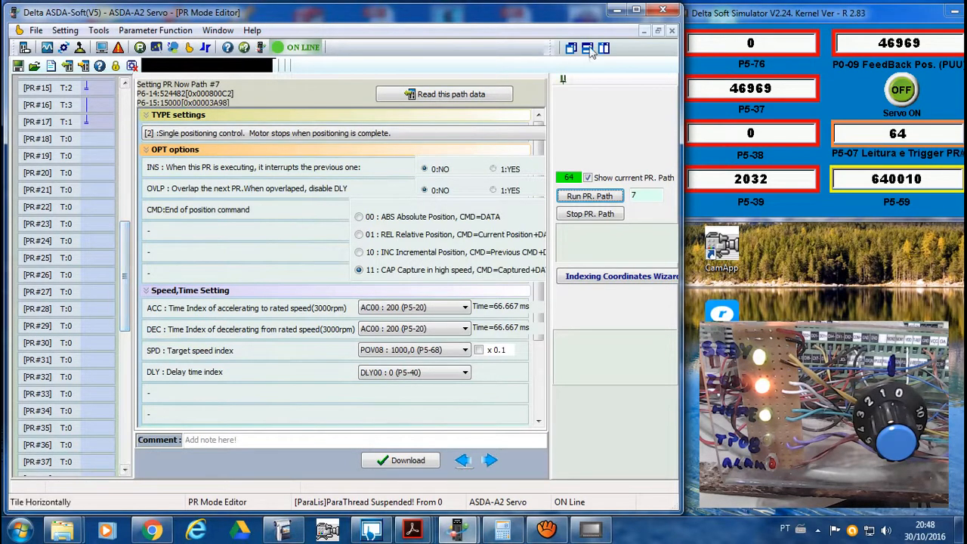
click(635, 11)
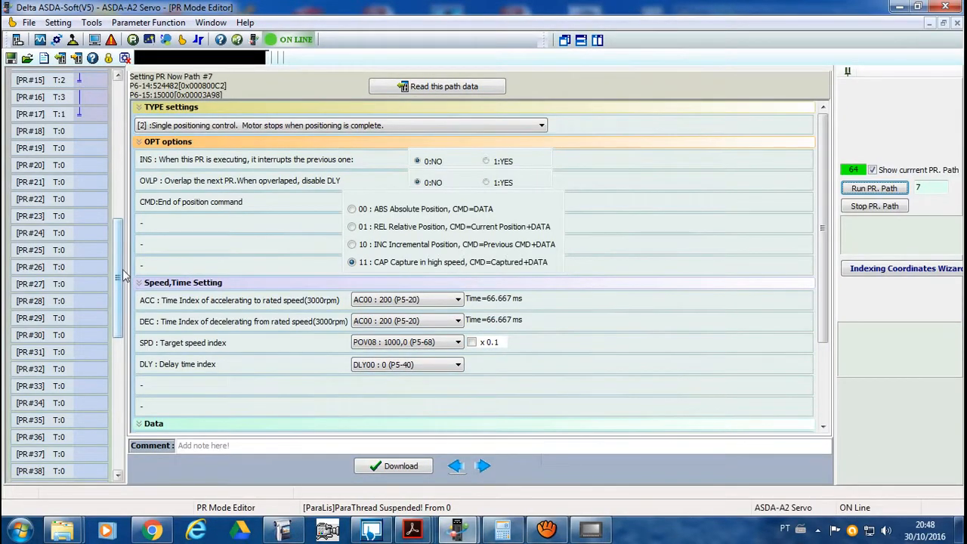
drag(121, 276, 119, 336)
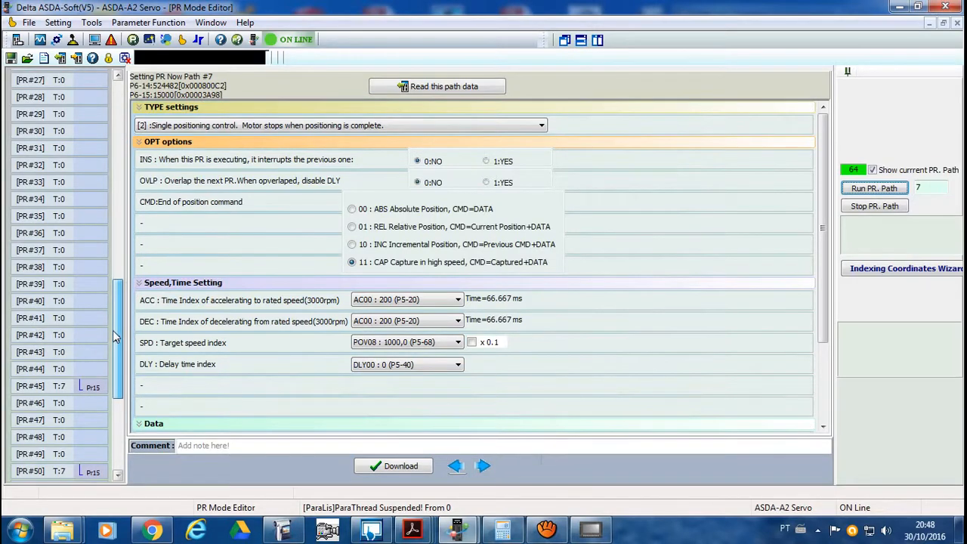
click(34, 386)
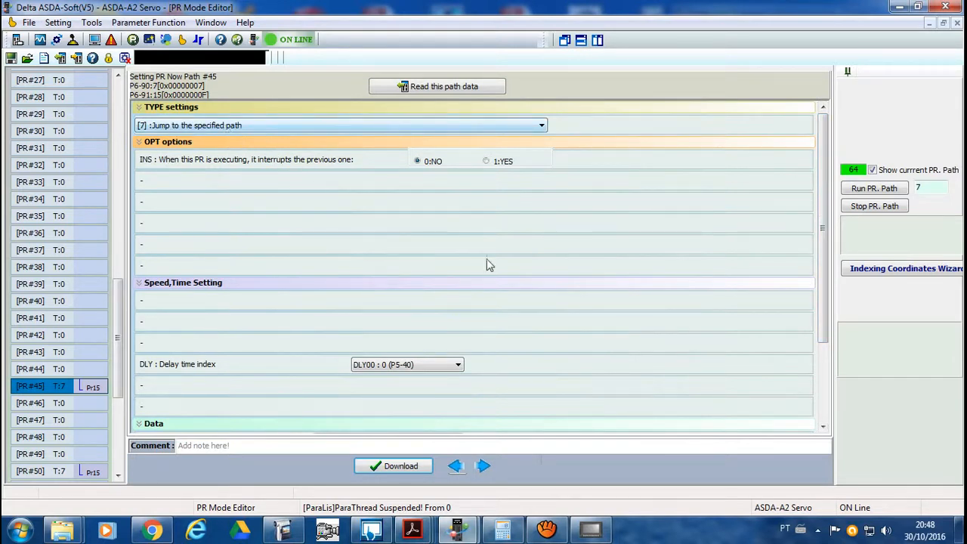
drag(820, 219, 821, 296)
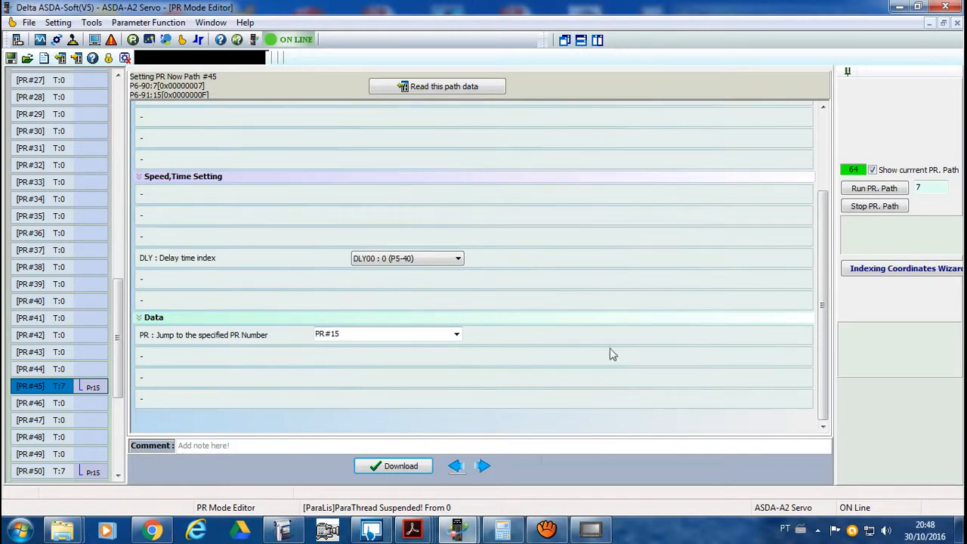
scroll(821, 321, up, 1)
scroll(821, 321, up, 2)
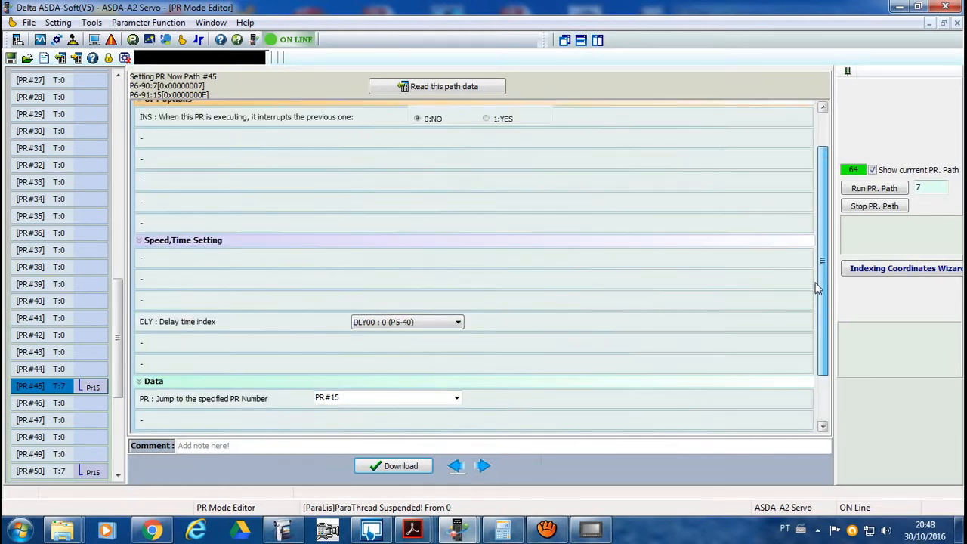
scroll(814, 263, up, 1)
scroll(814, 263, up, 1)
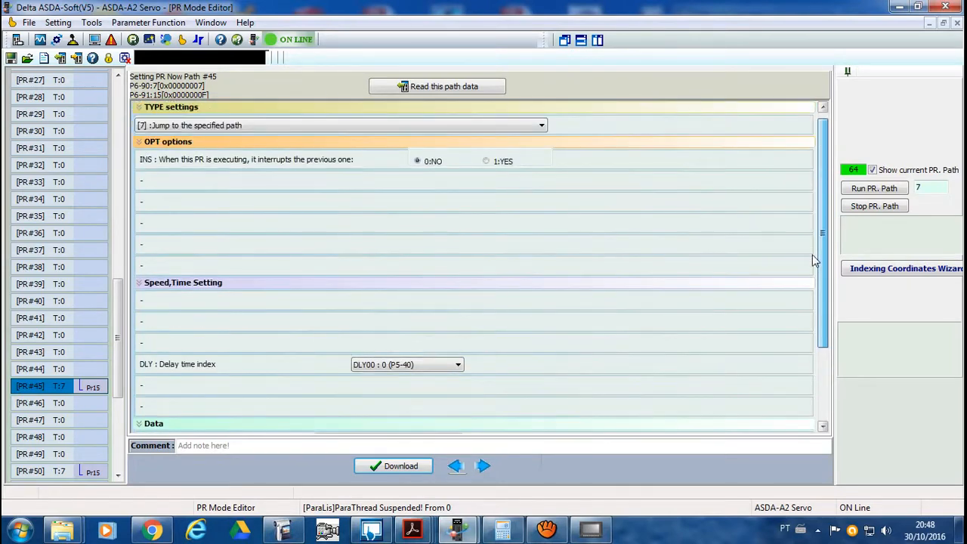
- Examine the positioning type, speed settings and position command data of path PR#15
drag(117, 343, 119, 263)
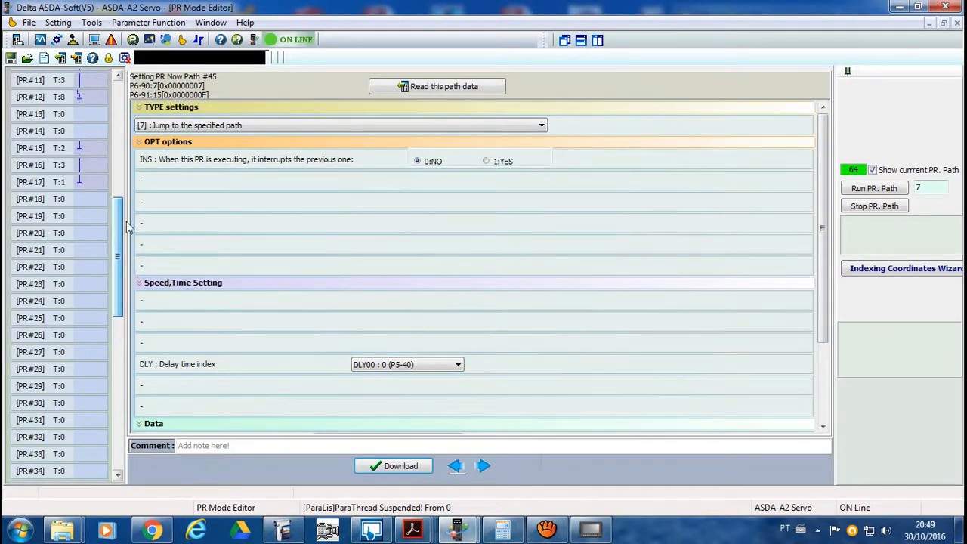
click(89, 148)
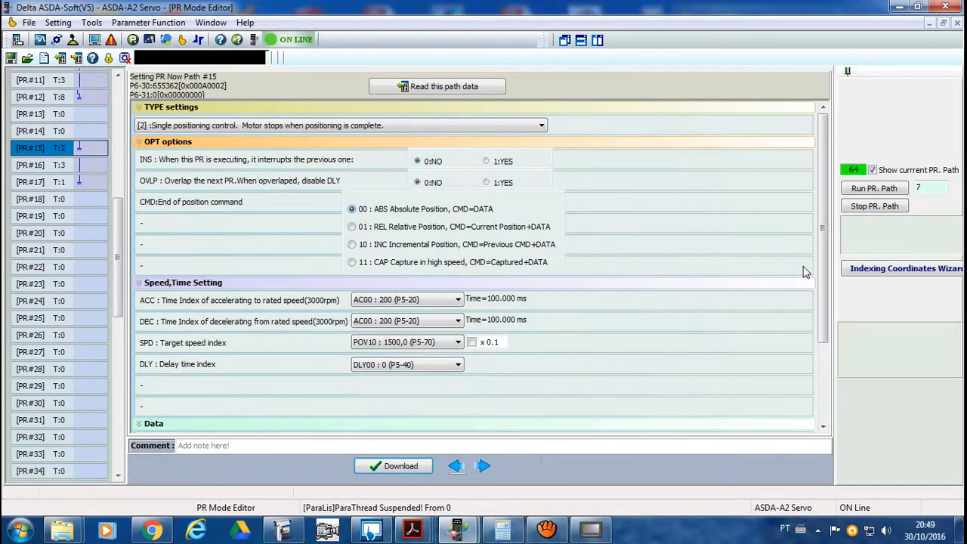
drag(822, 266, 831, 338)
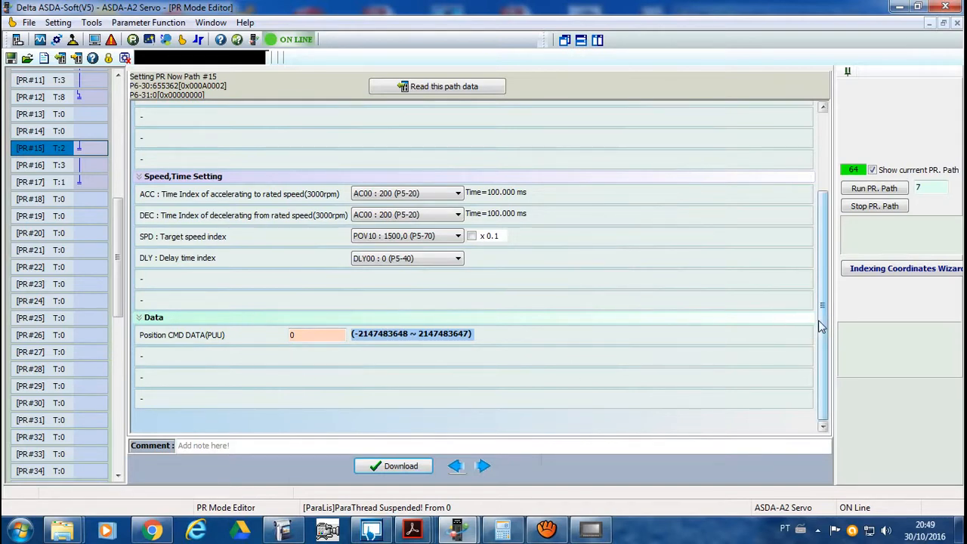
click(918, 7)
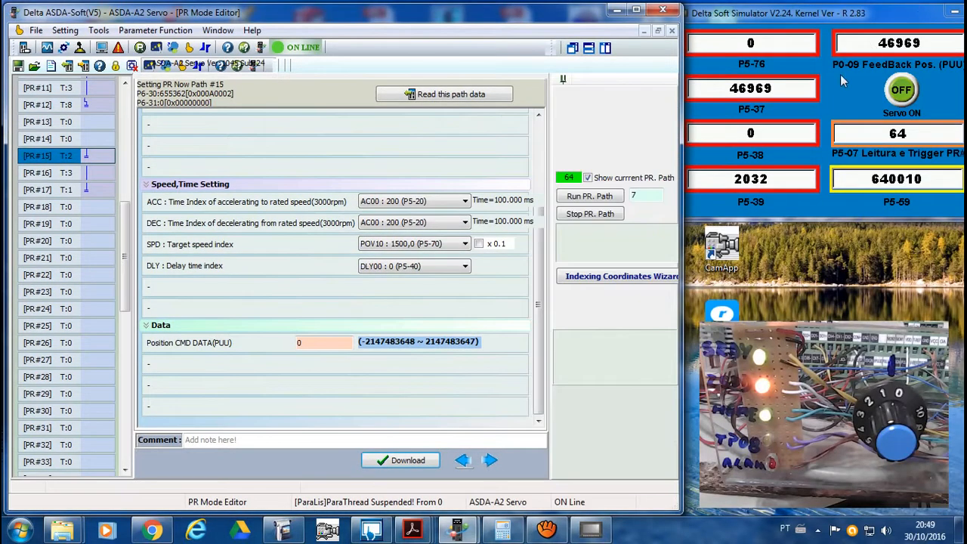
- Back in Capture/Compare, disable the P5-76 axis option, set the capture amount to 1, and write and re-read the CAP parameters
click(206, 46)
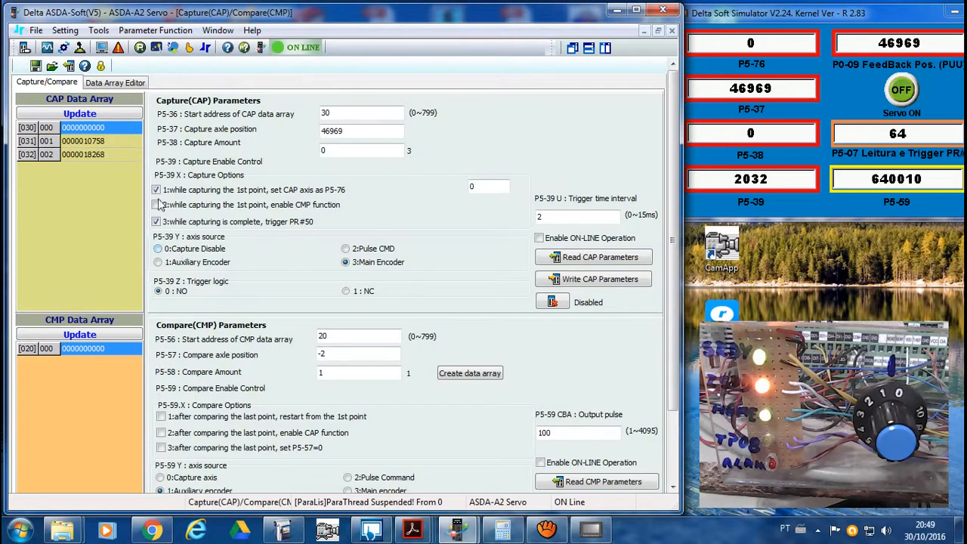
click(156, 191)
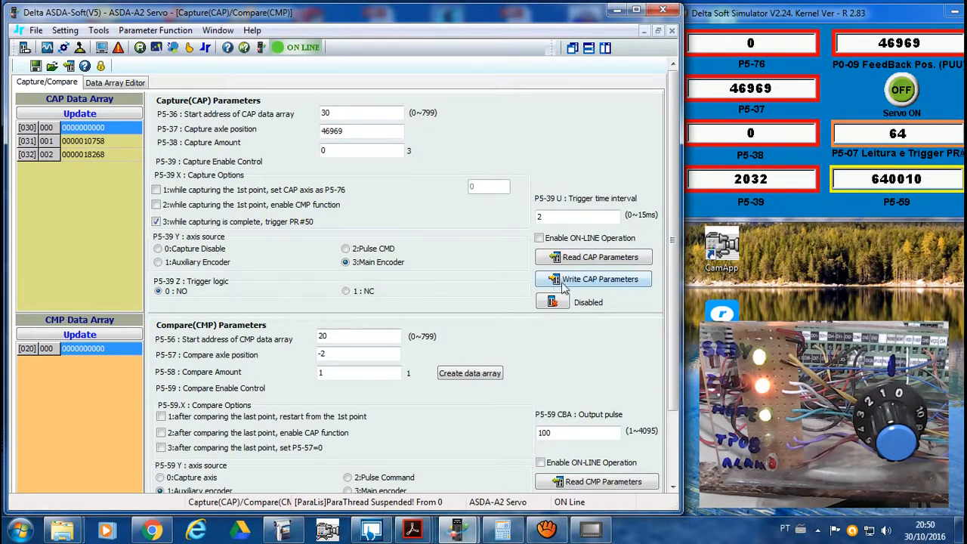
double_click(333, 151)
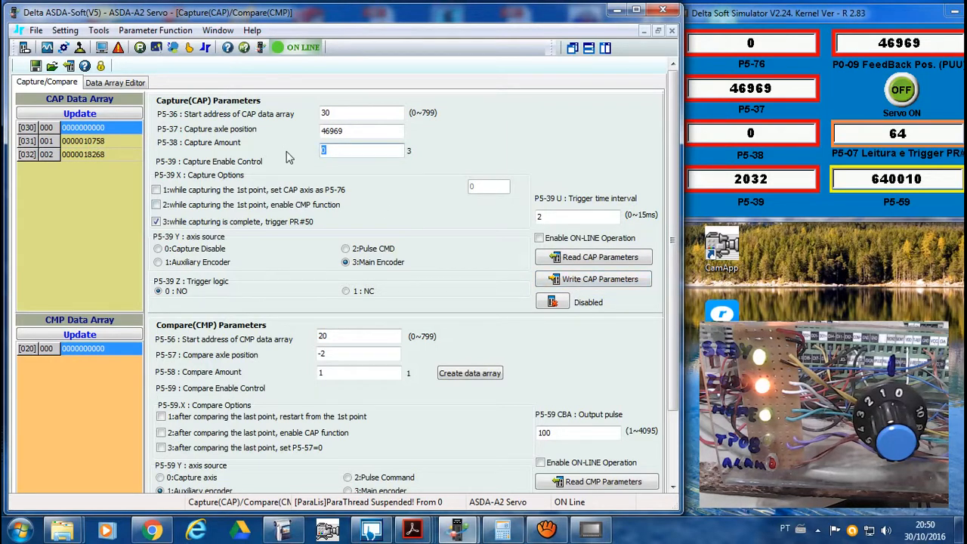
text(1)
click(592, 280)
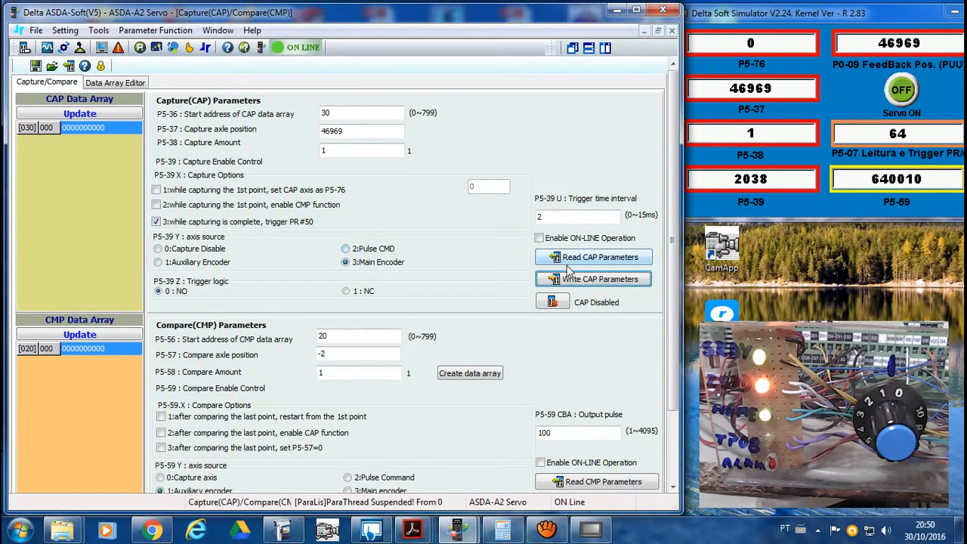
click(576, 264)
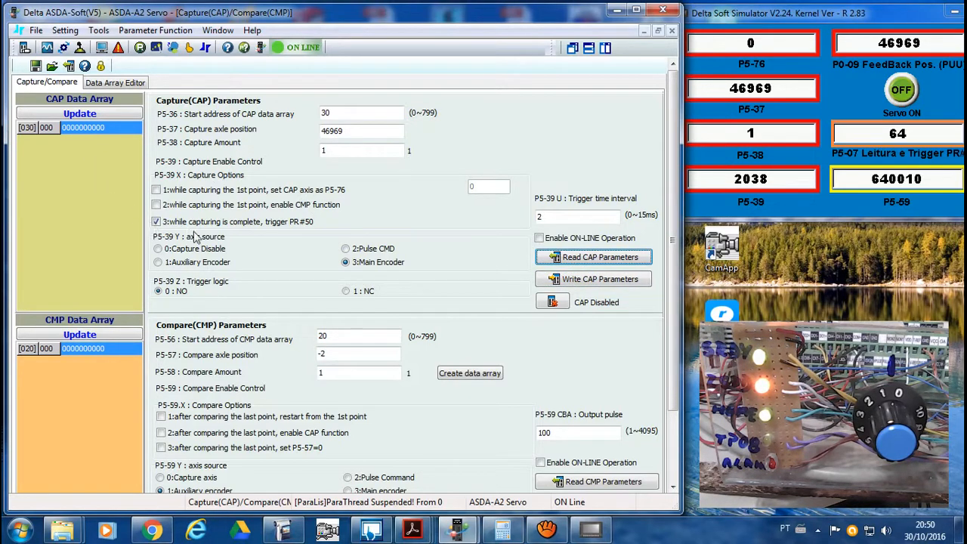
- Enable the single-point capture that triggers PR#50 and read back the CAP parameters
click(564, 303)
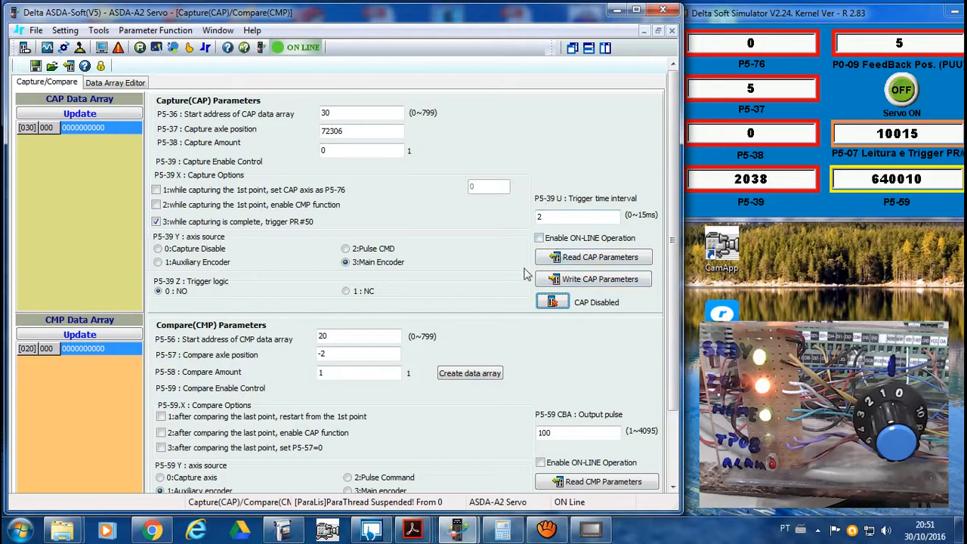
click(615, 257)
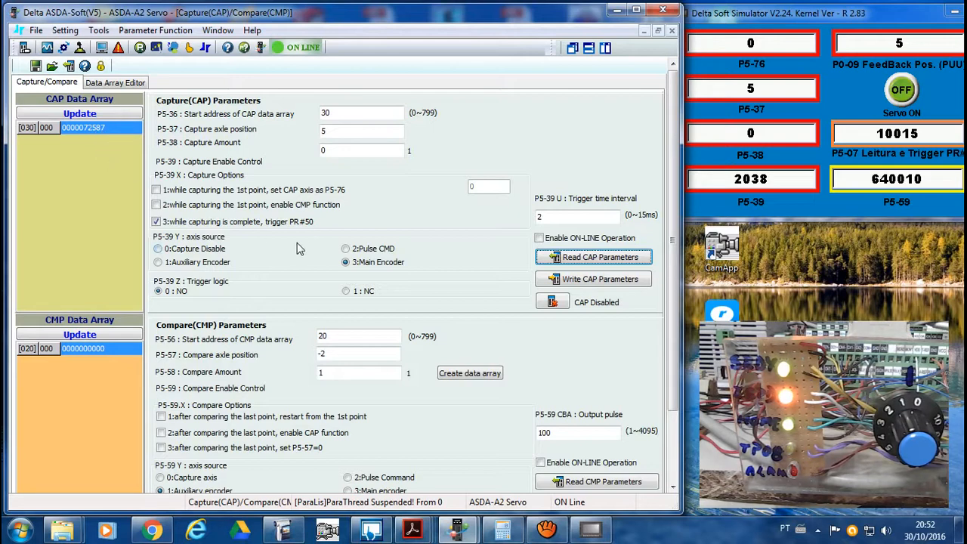
- Review the high-speed capture positioning settings of PR#07 in the PR Mode Editor and return to the Capture/Compare window
click(192, 47)
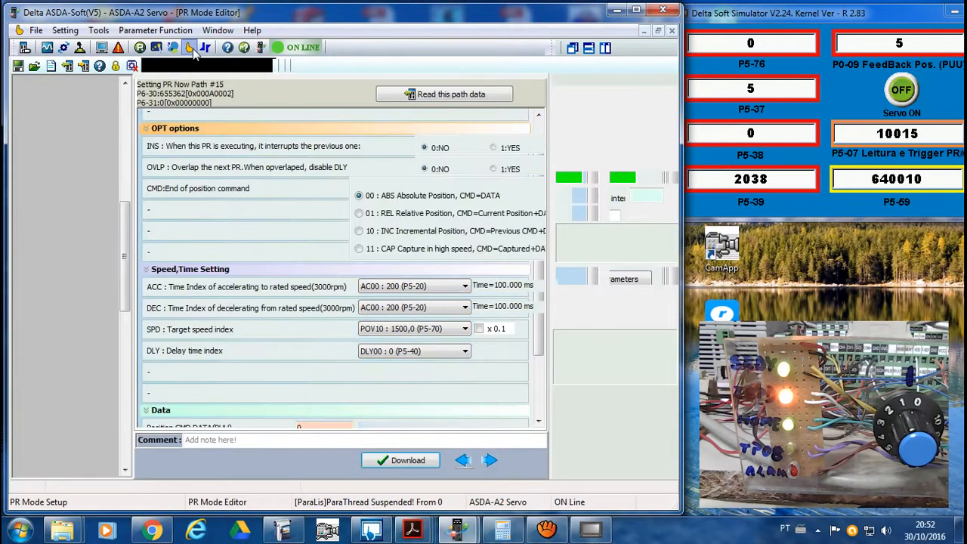
click(657, 31)
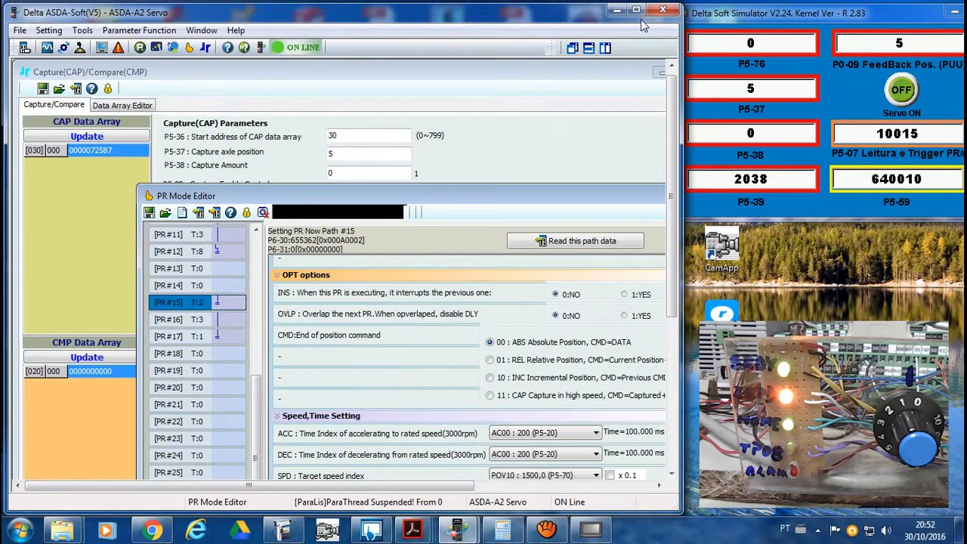
click(637, 11)
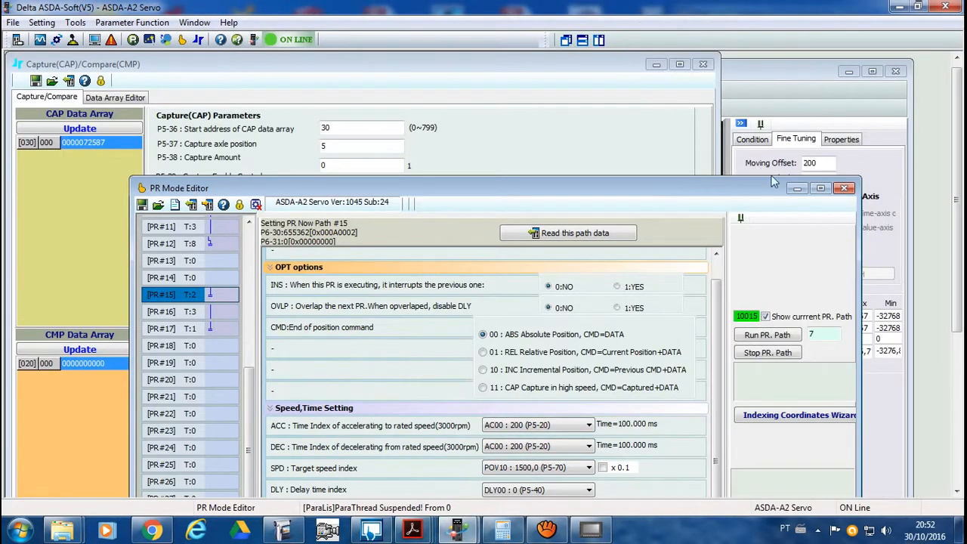
click(821, 188)
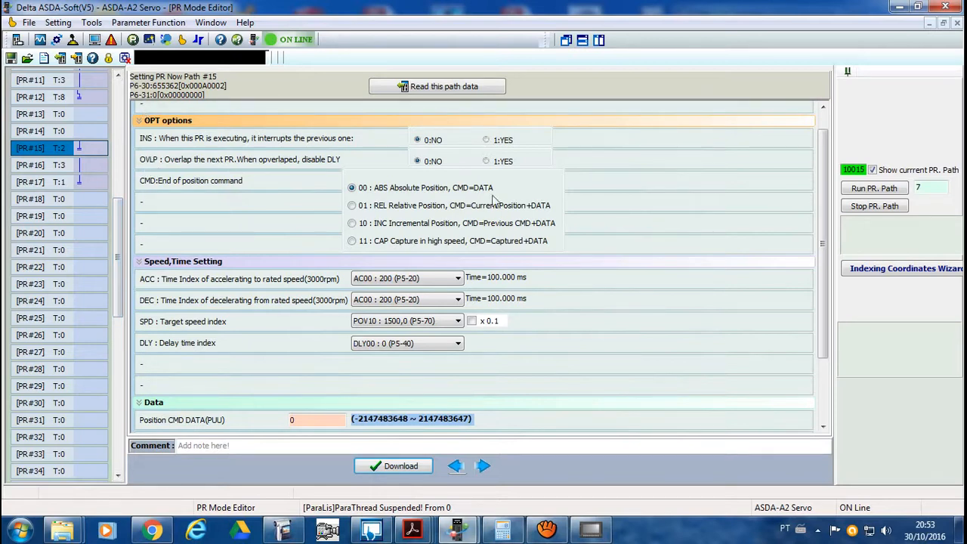
scroll(117, 280, up, 3)
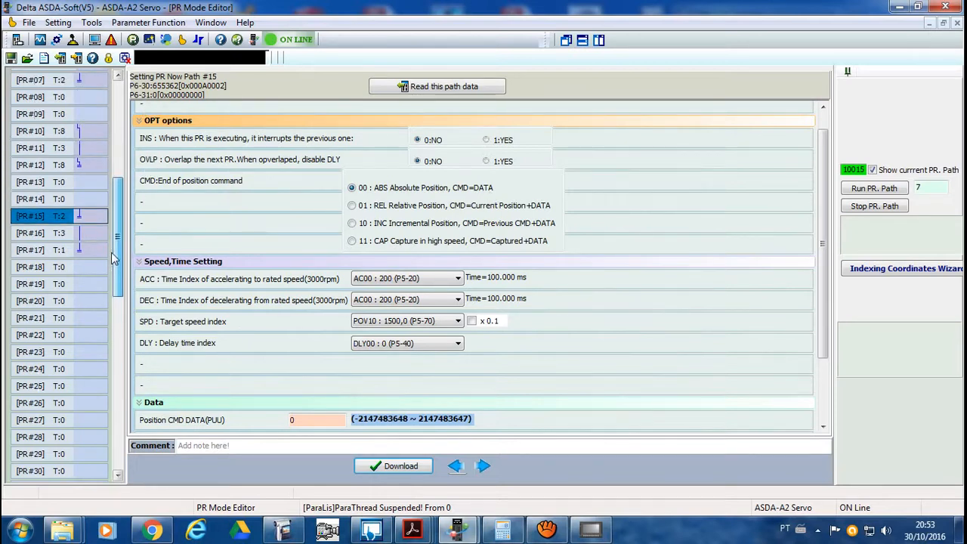
click(93, 129)
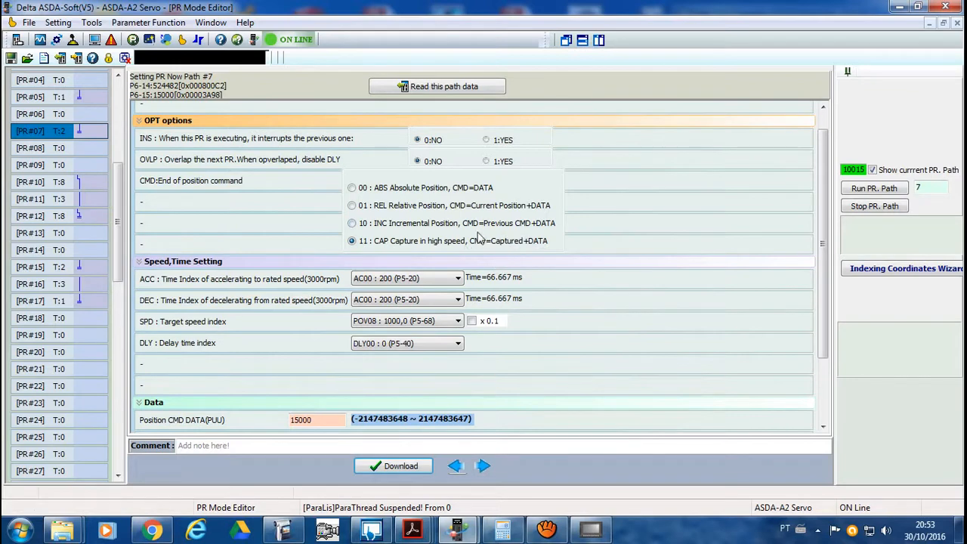
click(917, 7)
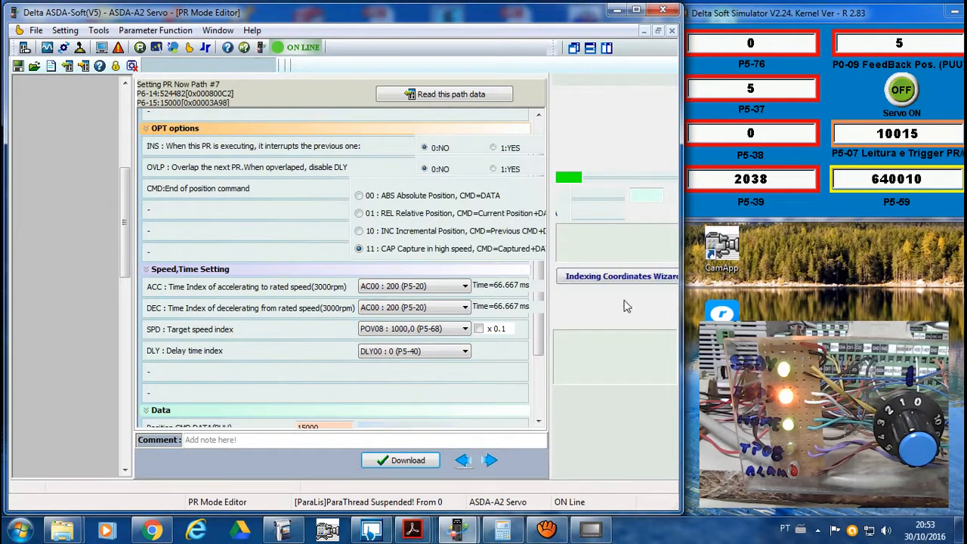
click(207, 46)
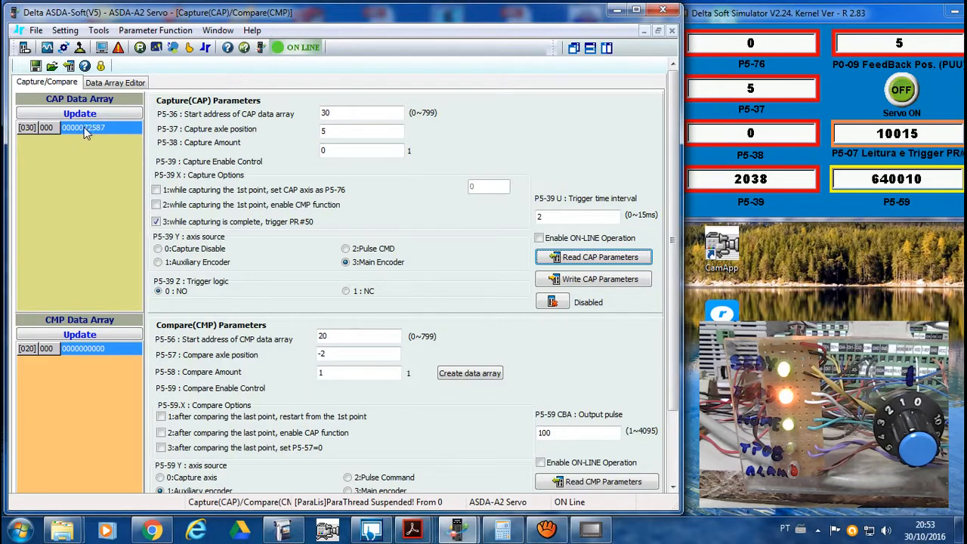
- Open the Windows calculator and switch it from programmer to standard mode
click(506, 533)
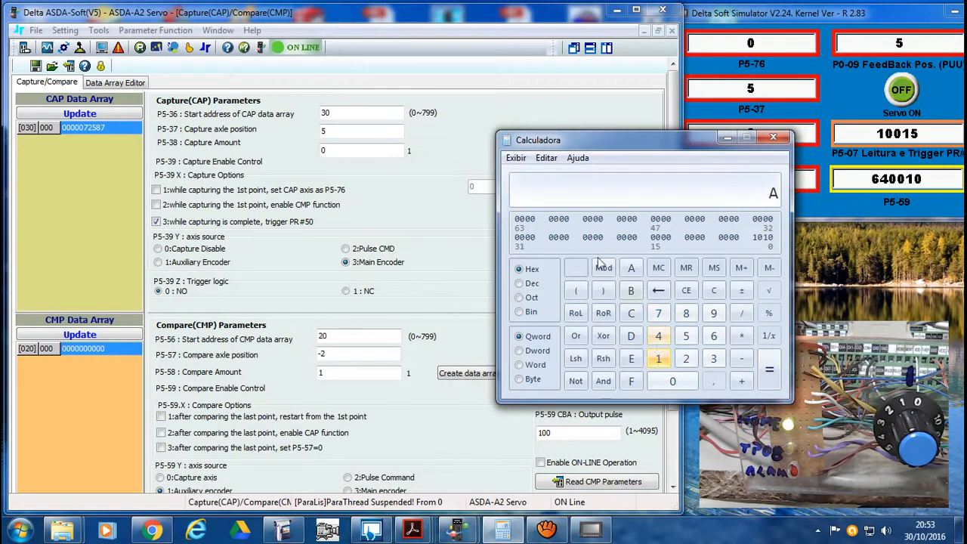
click(515, 157)
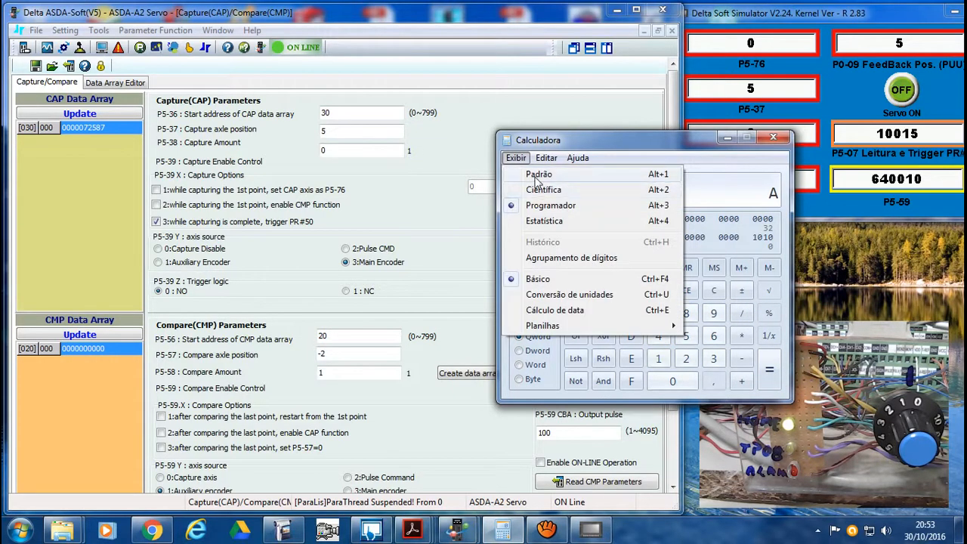
click(538, 174)
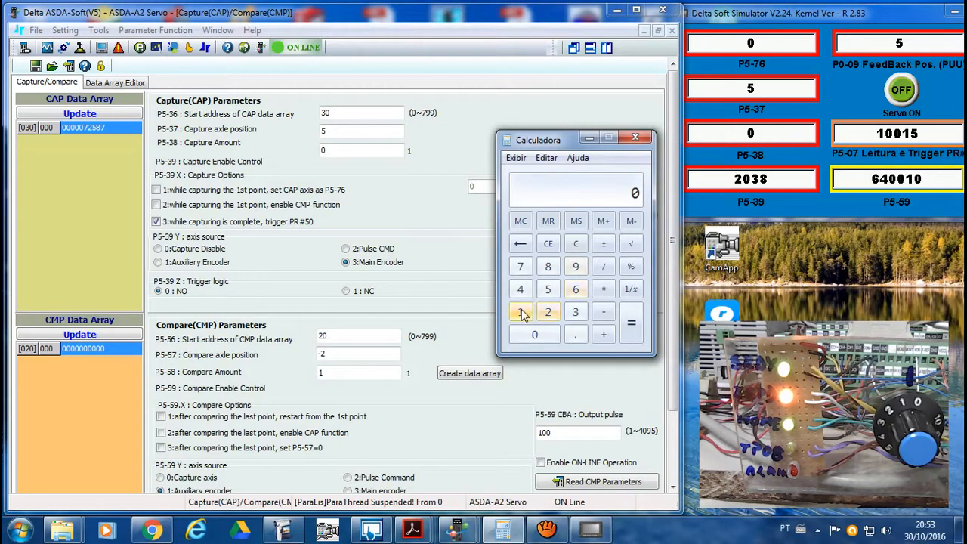
- Calculate the expected target position by adding 15000 to the captured value 72587, and put the calculator away
click(519, 267)
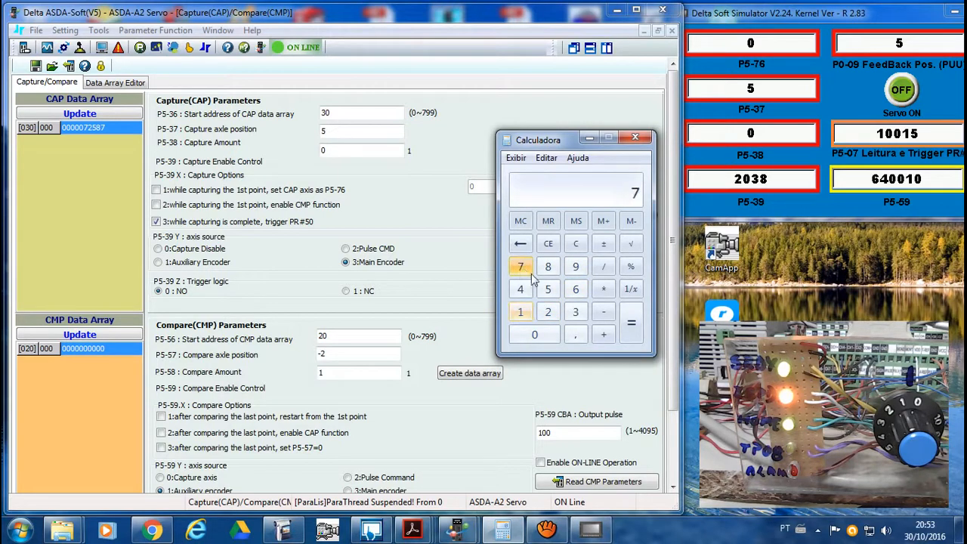
click(549, 313)
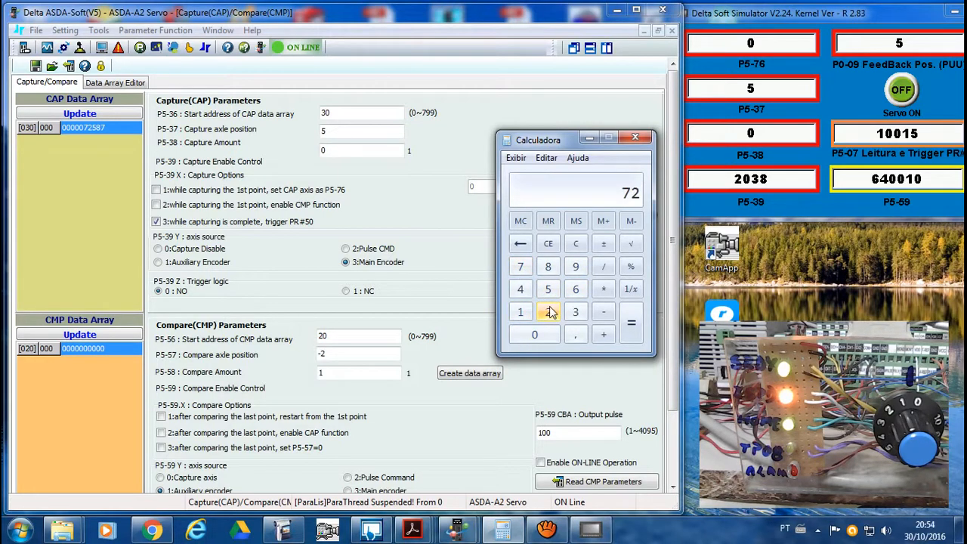
click(547, 289)
click(548, 267)
click(521, 268)
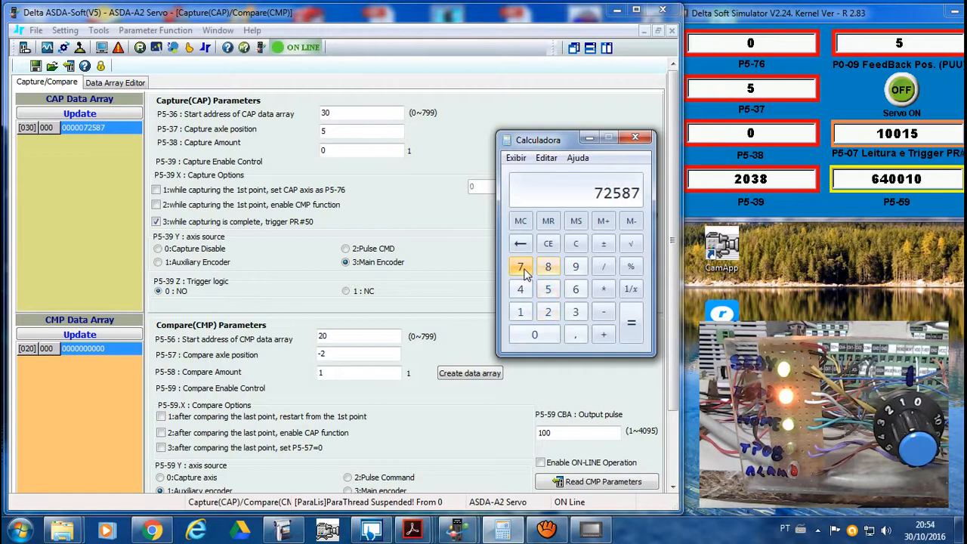
click(605, 335)
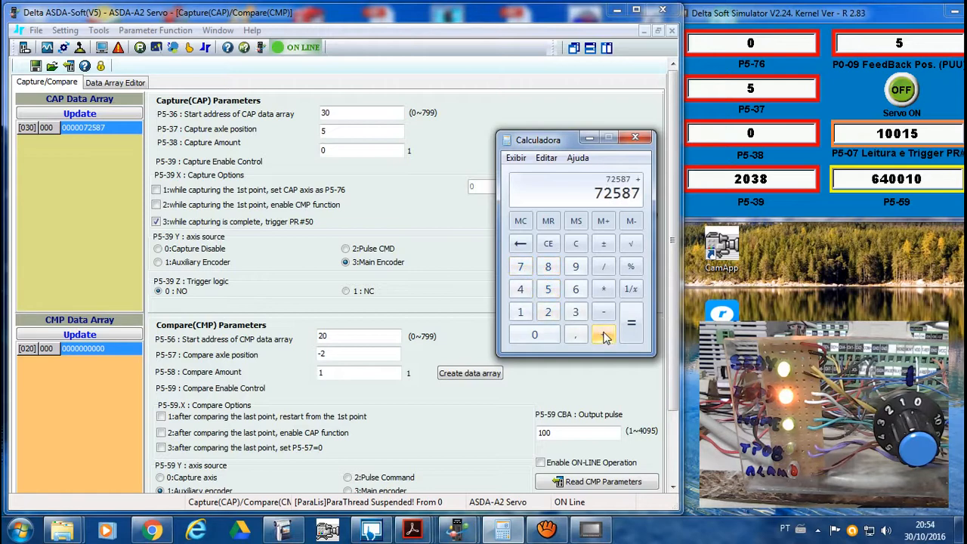
click(519, 311)
click(548, 291)
click(542, 332)
click(542, 332)
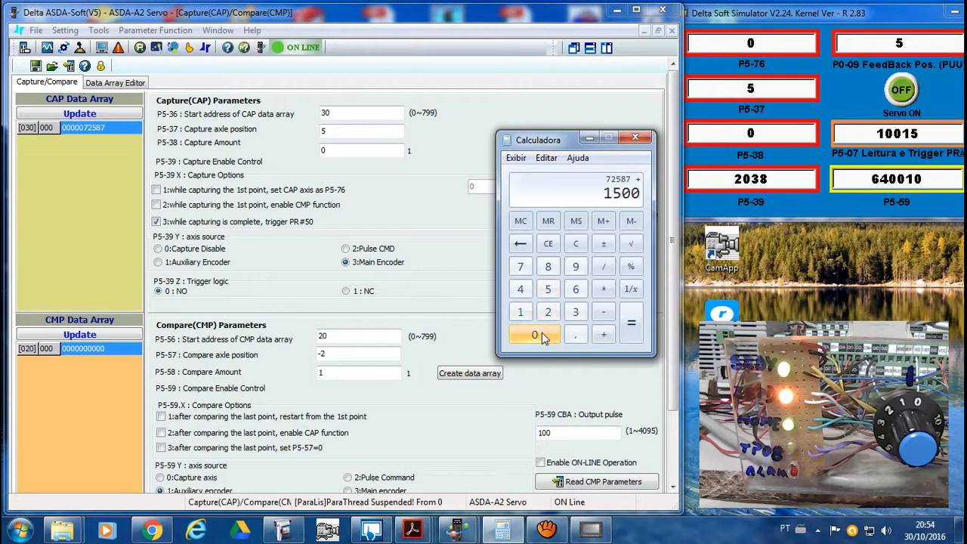
click(541, 332)
click(632, 333)
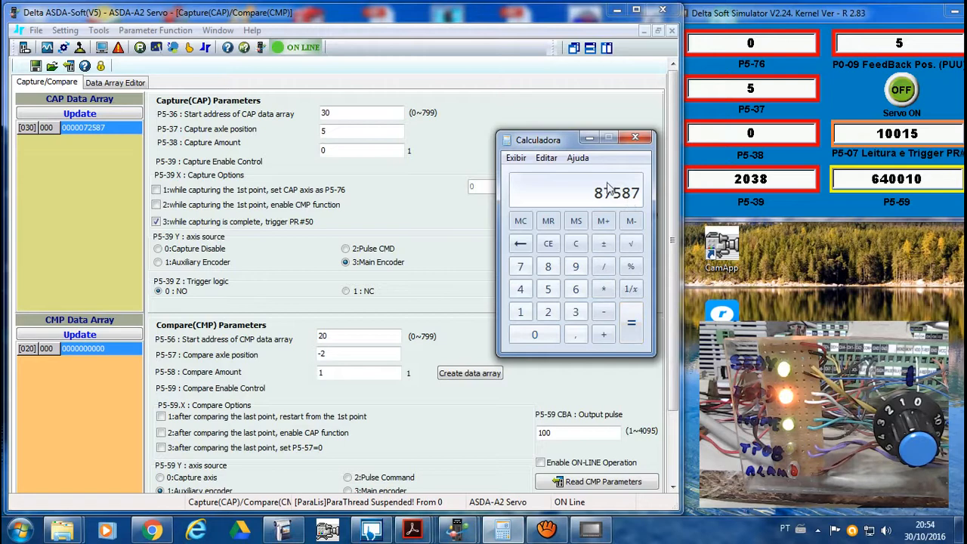
click(588, 136)
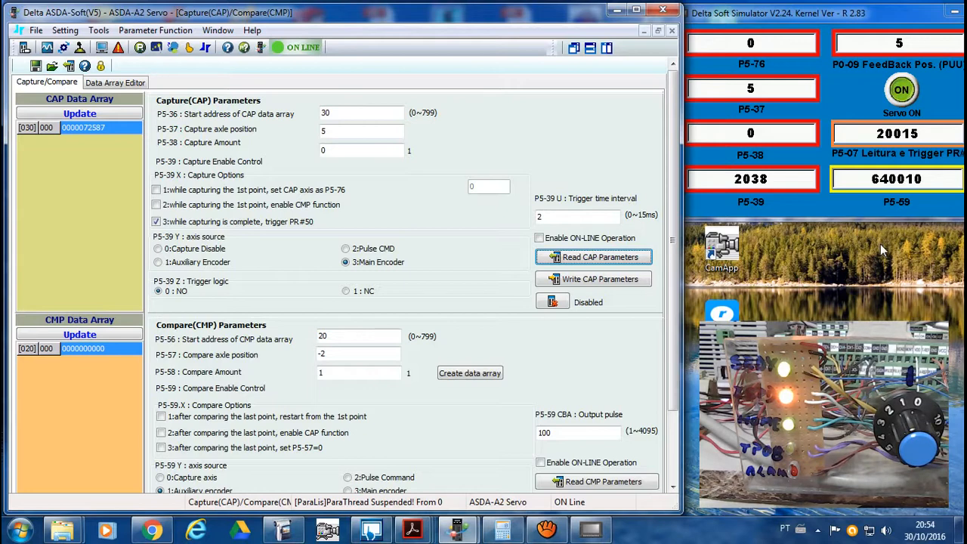
- With PR#07 shown in the PR Mode Editor, trigger path 7 through P5-07 in Delta Soft Simulator and compare the feedback with the calculated position
click(191, 47)
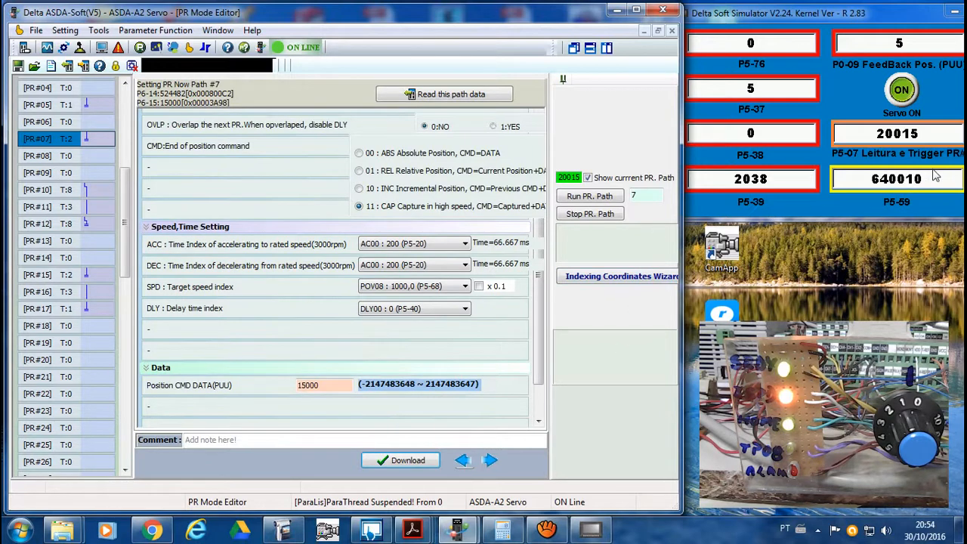
click(931, 142)
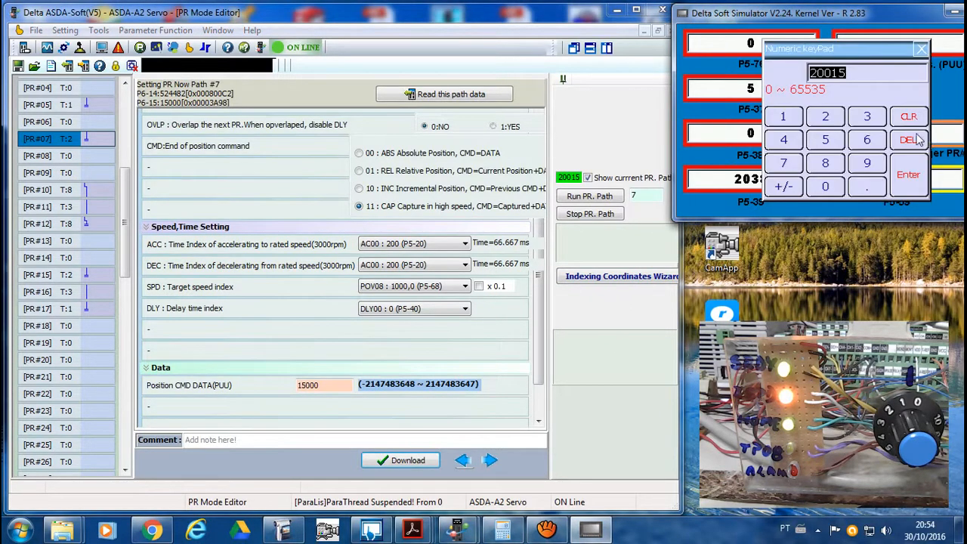
click(783, 163)
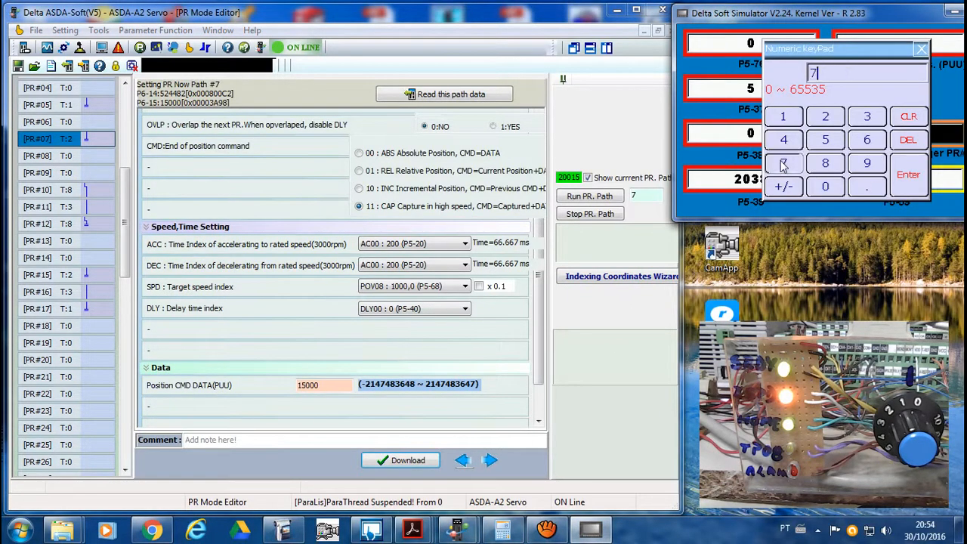
click(909, 176)
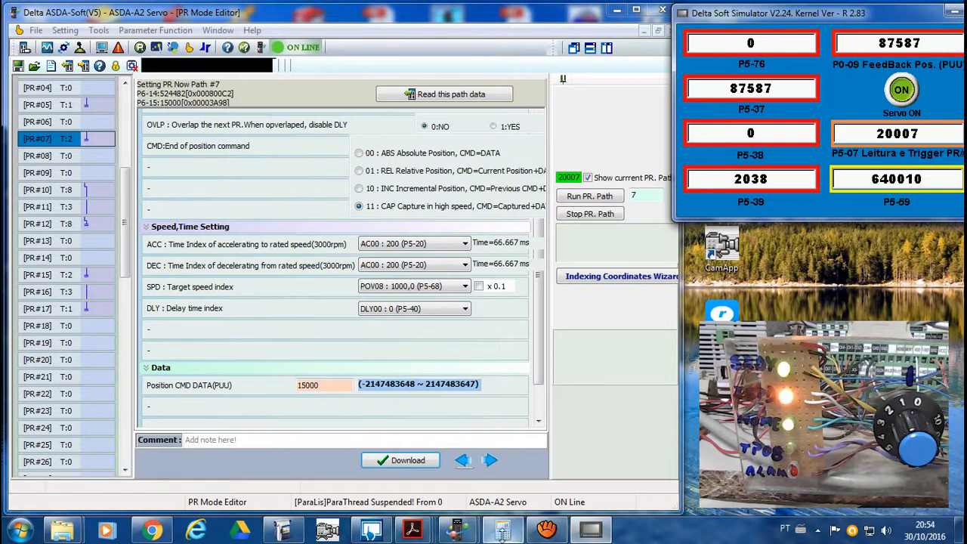
click(502, 532)
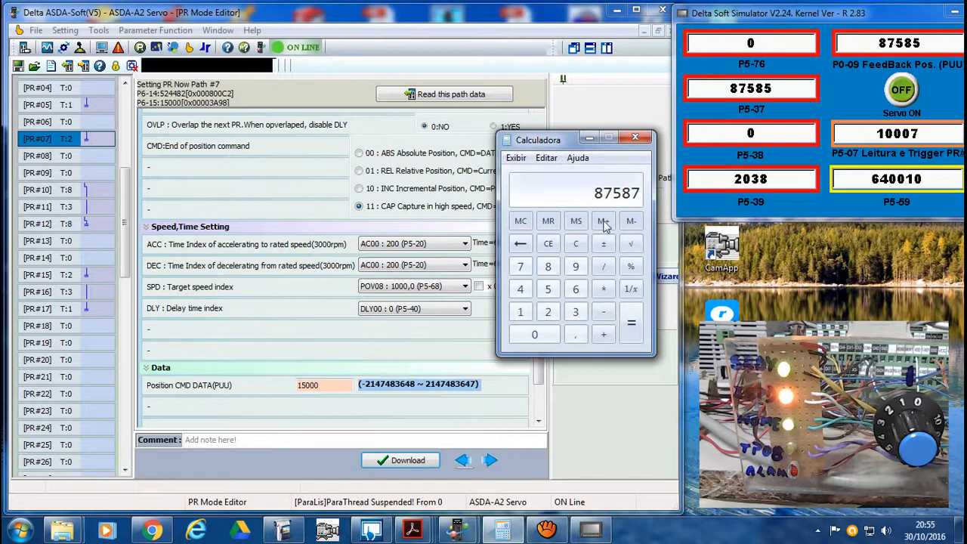
click(589, 139)
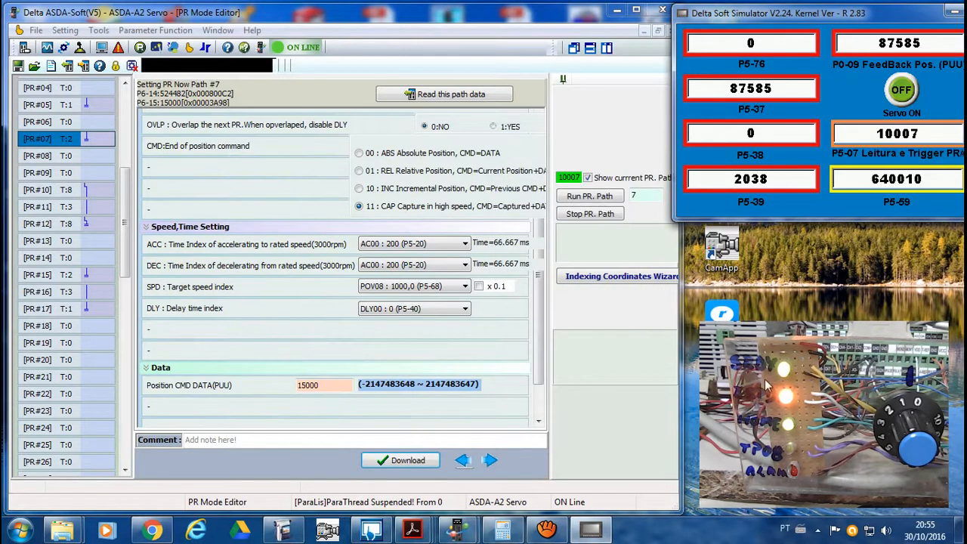
- Return to Capture/Compare and enable the option that sets the CAP axis as P5-76 while capturing the first point
click(189, 46)
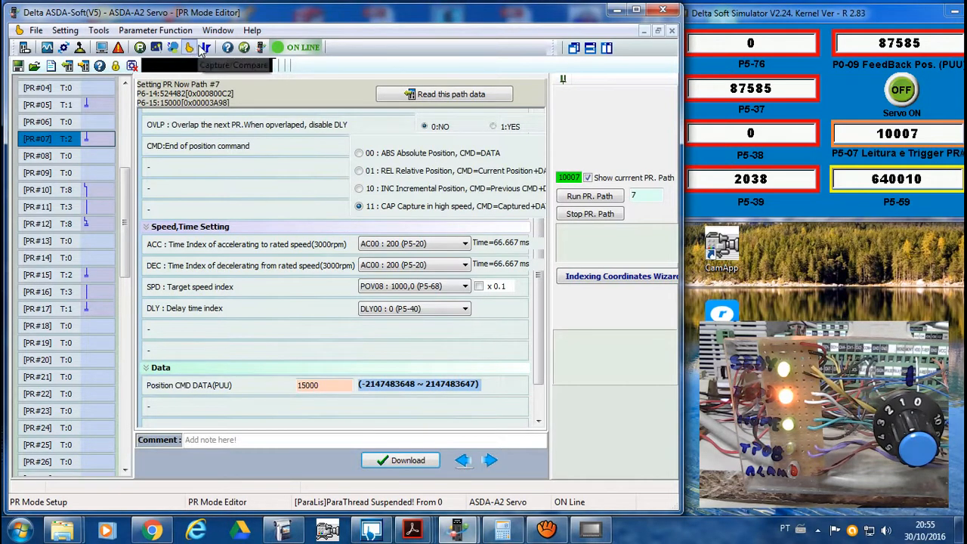
click(205, 47)
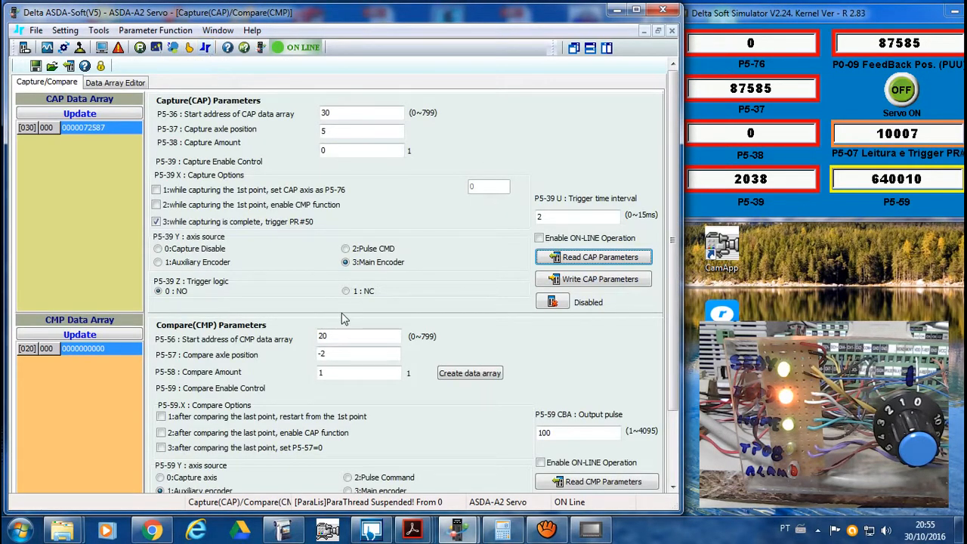
click(157, 190)
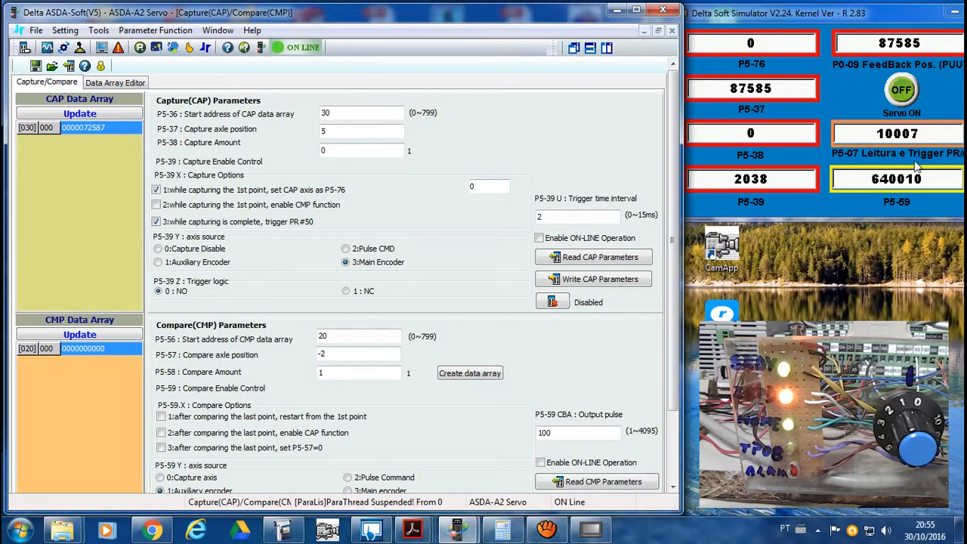
- Try to trigger path PR#15 by entering 15 in P5-07 in Delta Soft Simulator
click(928, 142)
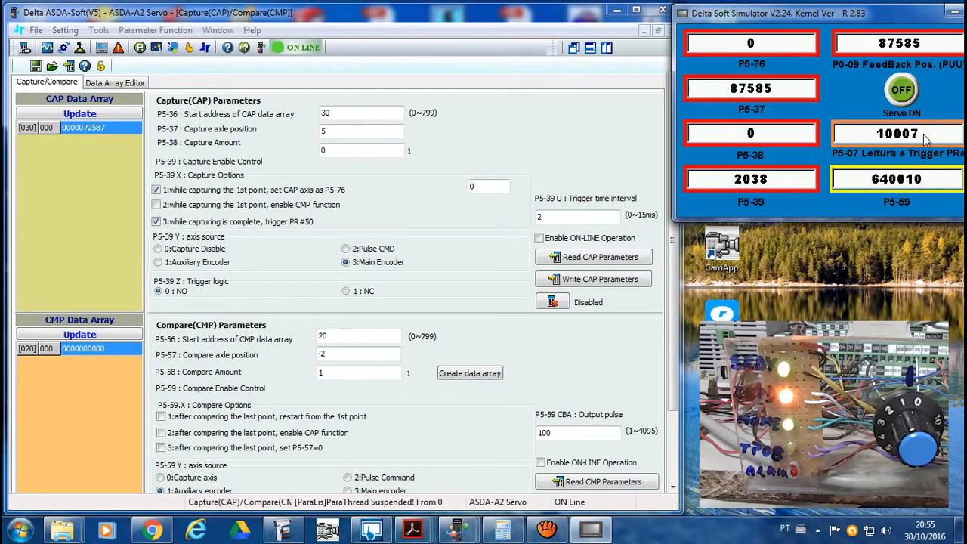
click(782, 121)
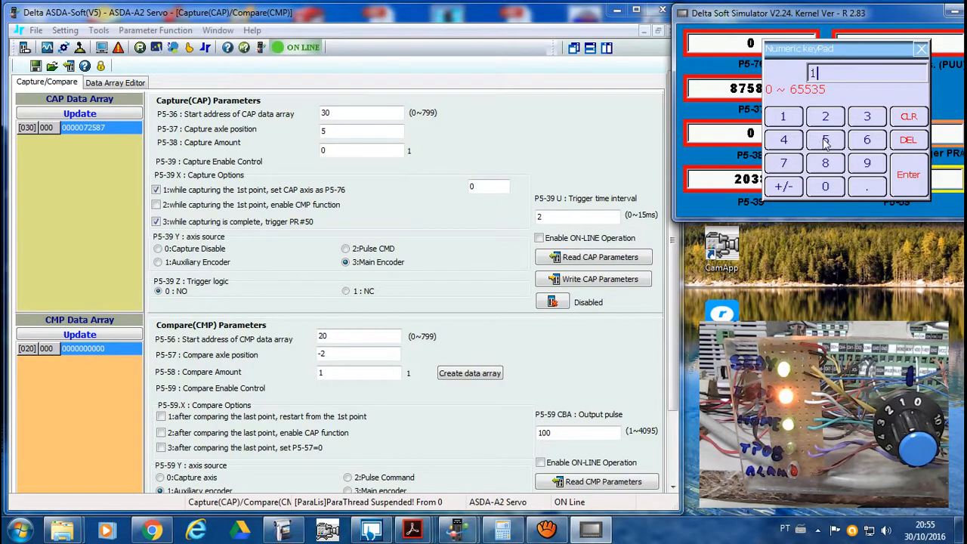
click(825, 140)
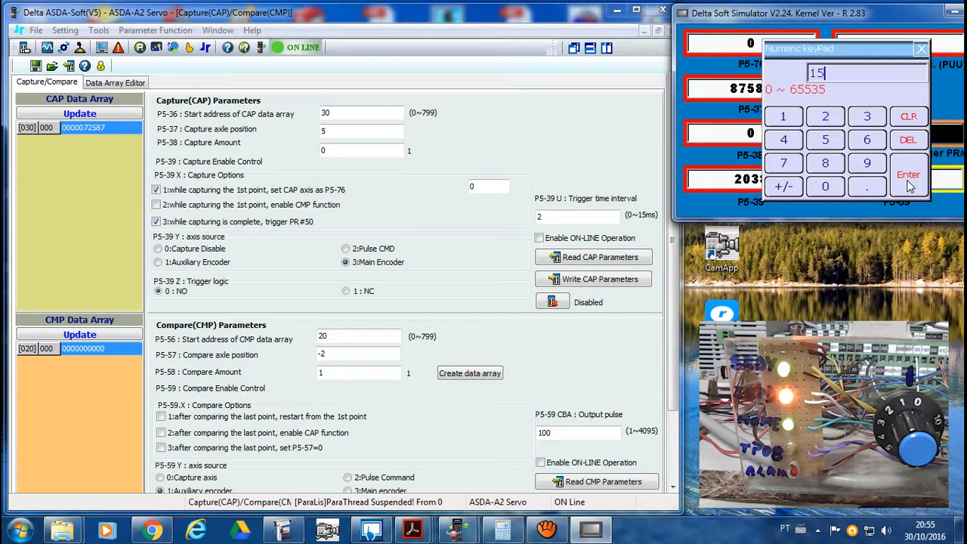
click(909, 181)
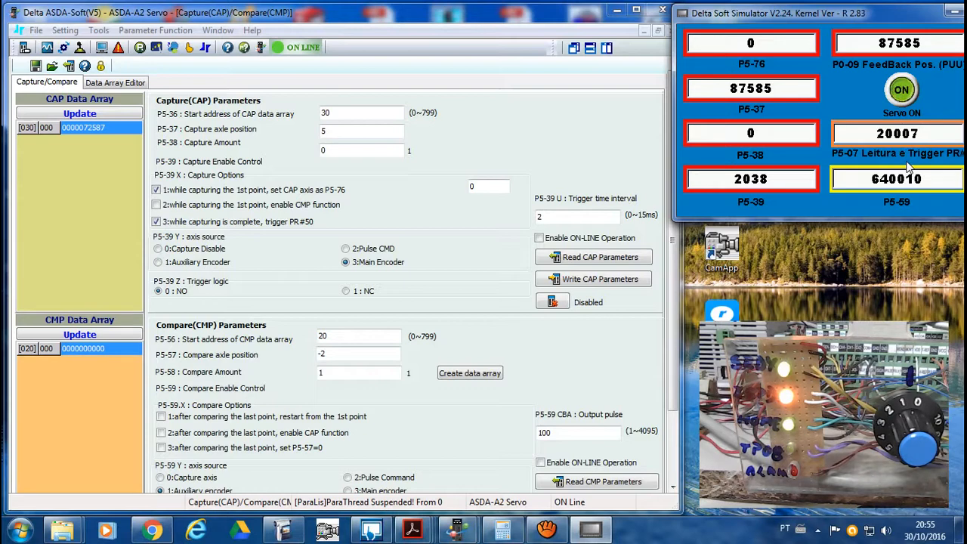
- Enter 15 in P5-07 again to run path PR#15, keeping the numeric keypad clear of the simulator's read-outs
click(913, 138)
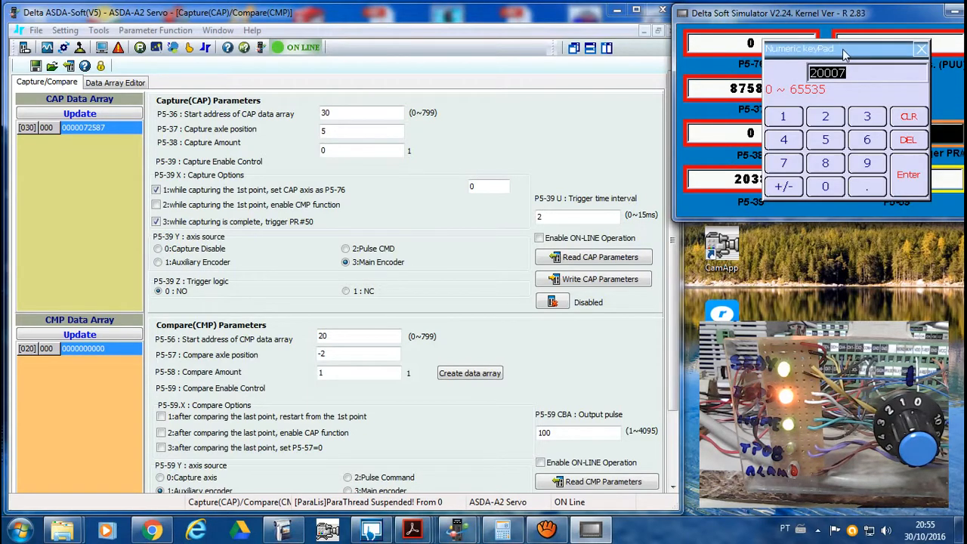
drag(843, 49, 815, 49)
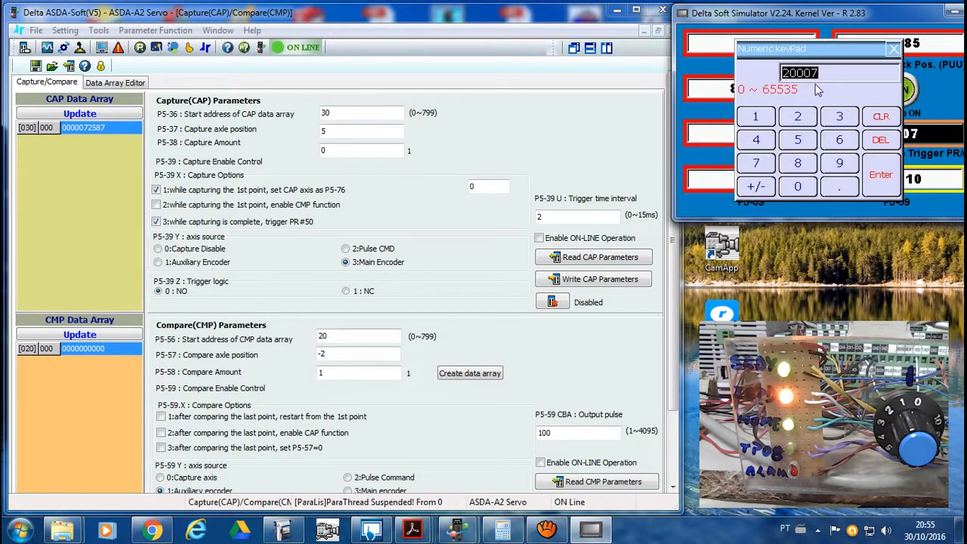
click(756, 117)
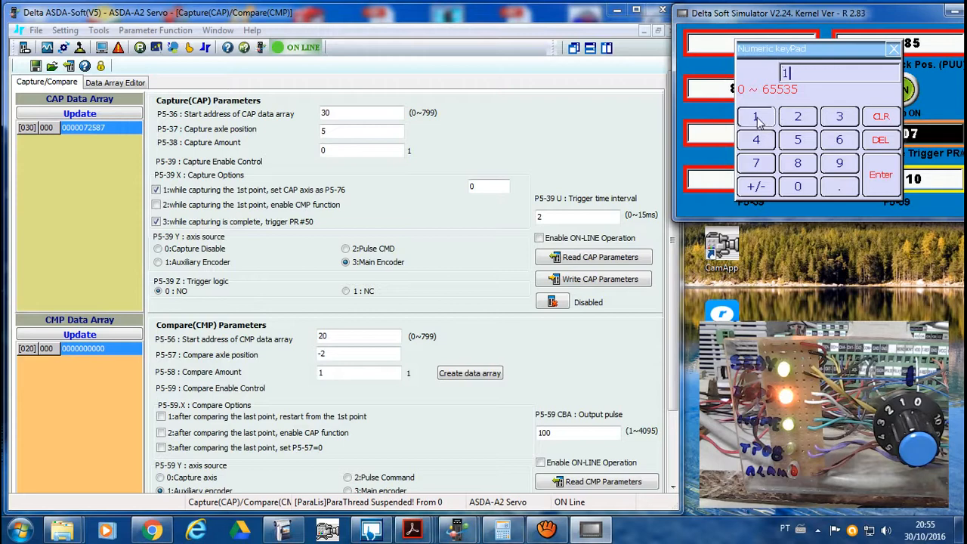
click(797, 140)
click(880, 175)
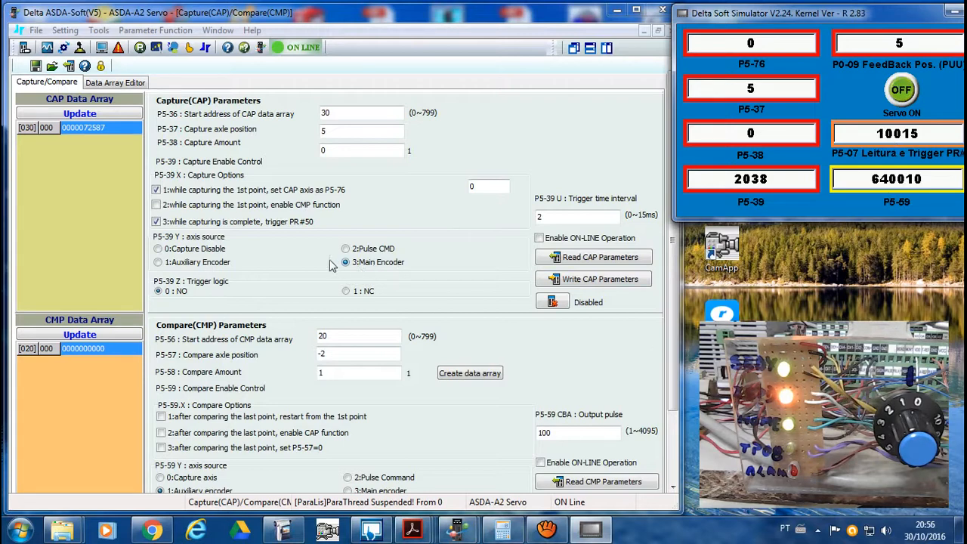
- Set the capture amount P5-38 to 1 in ASDA-Soft and write the CAP parameters to the servo
double_click(349, 150)
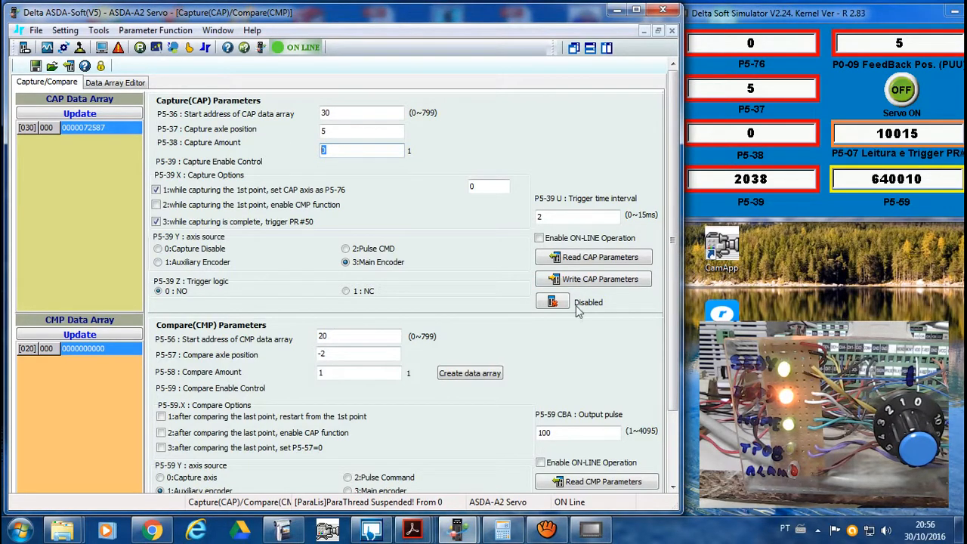
right_click(802, 368)
click(827, 484)
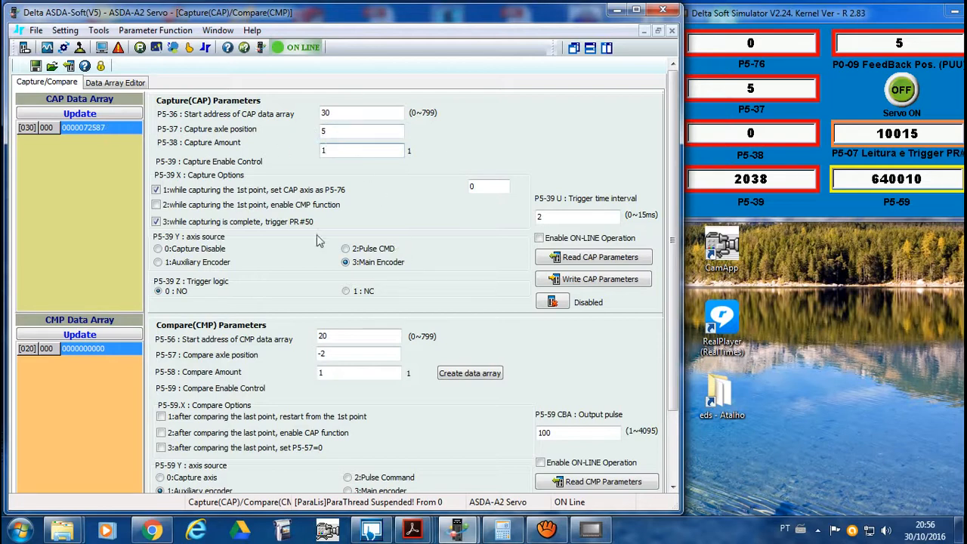
click(590, 281)
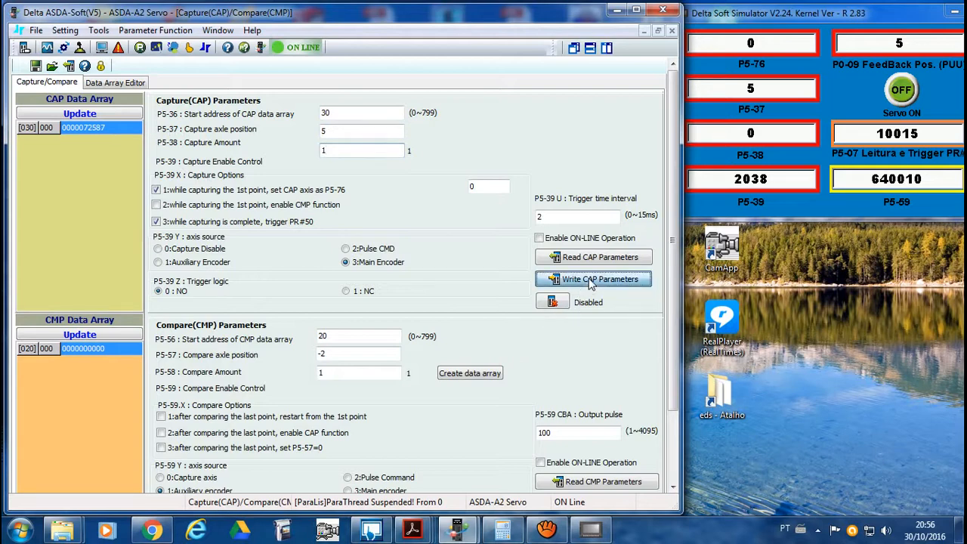
- Enable the capture with the P5-76 axis reset and PR#50 trigger, and read back the CAP parameters
click(559, 302)
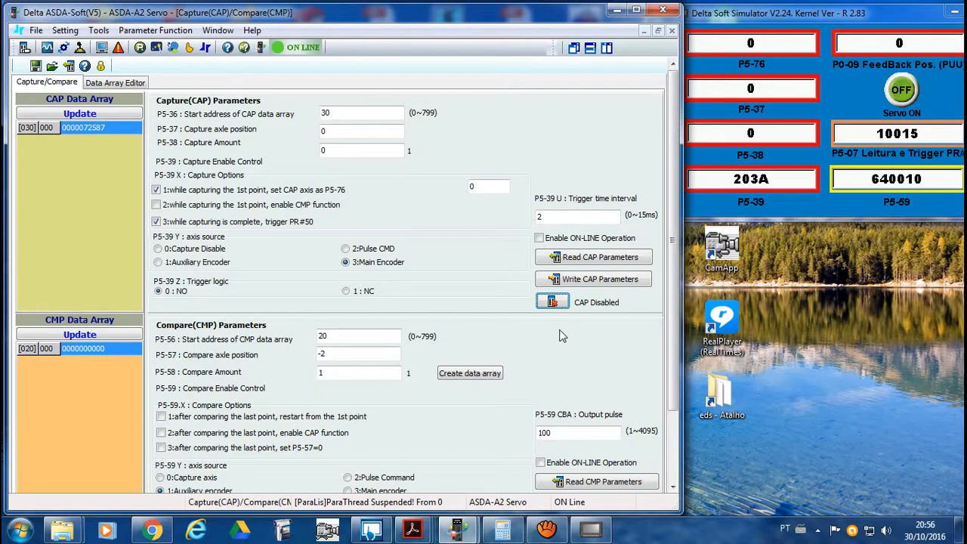
click(593, 261)
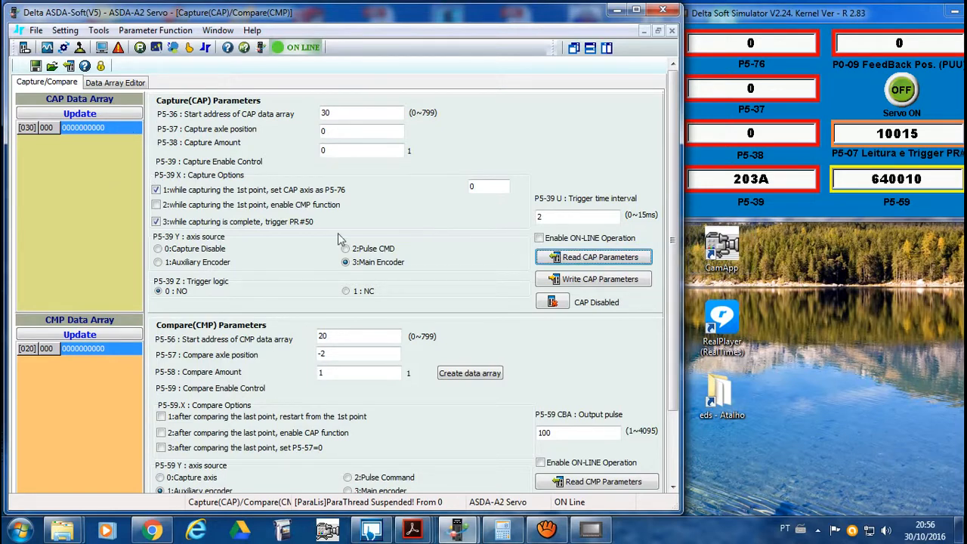
- Review path PR#07's high-speed capture settings in the PR Mode Editor and trigger the path by entering 7 in P5-07 in Delta Soft Simulator
click(189, 47)
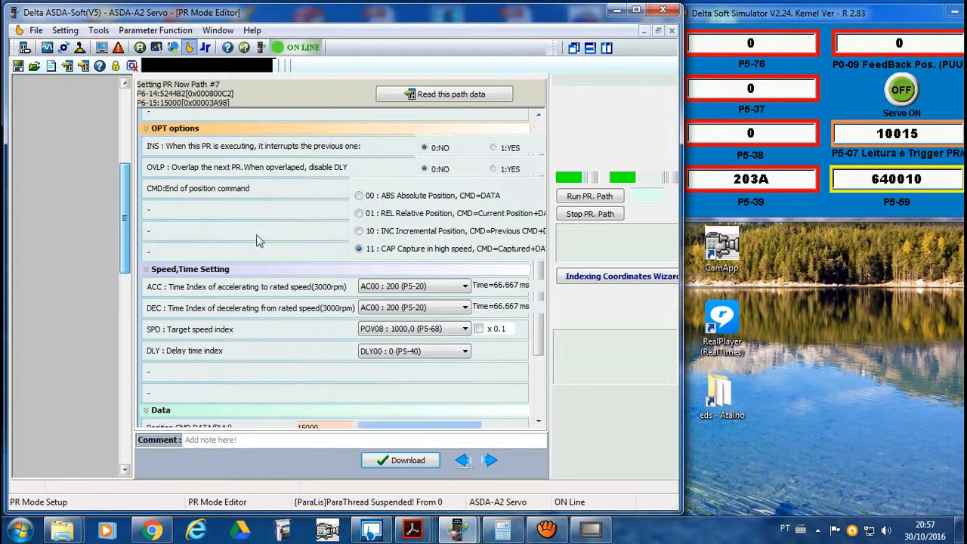
drag(539, 339, 539, 376)
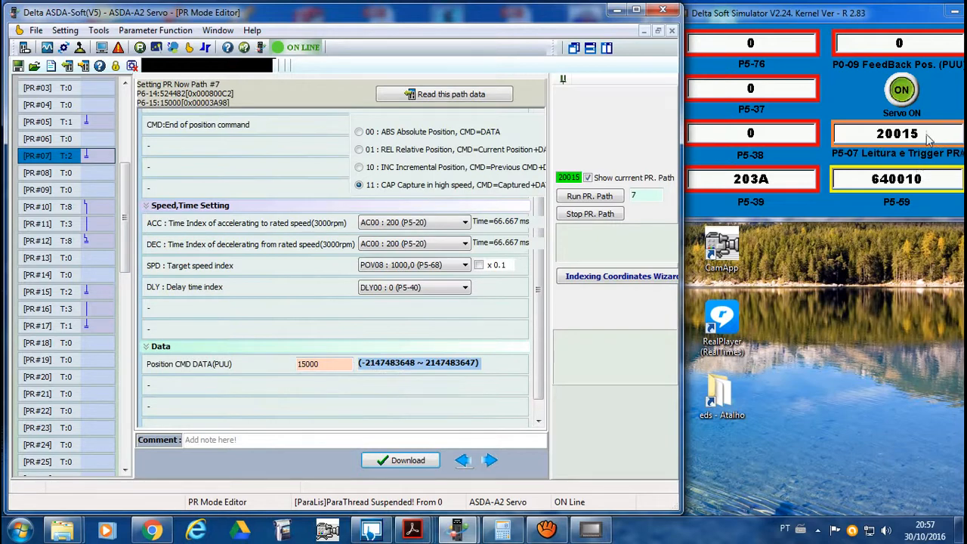
click(928, 139)
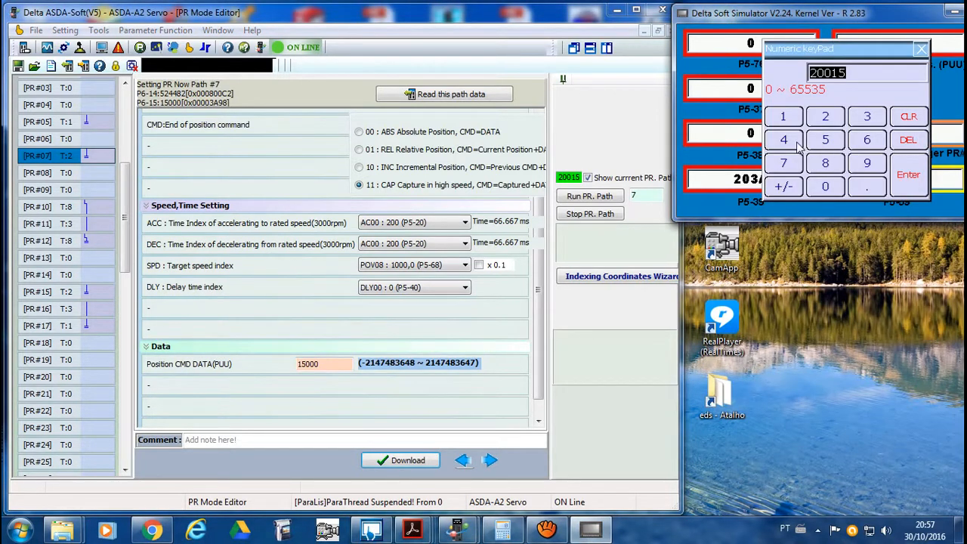
click(792, 167)
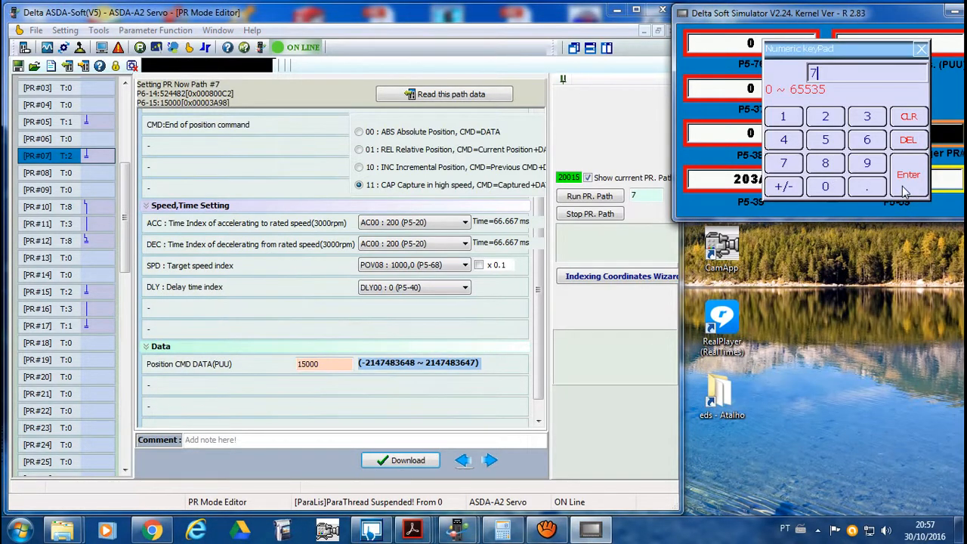
click(905, 189)
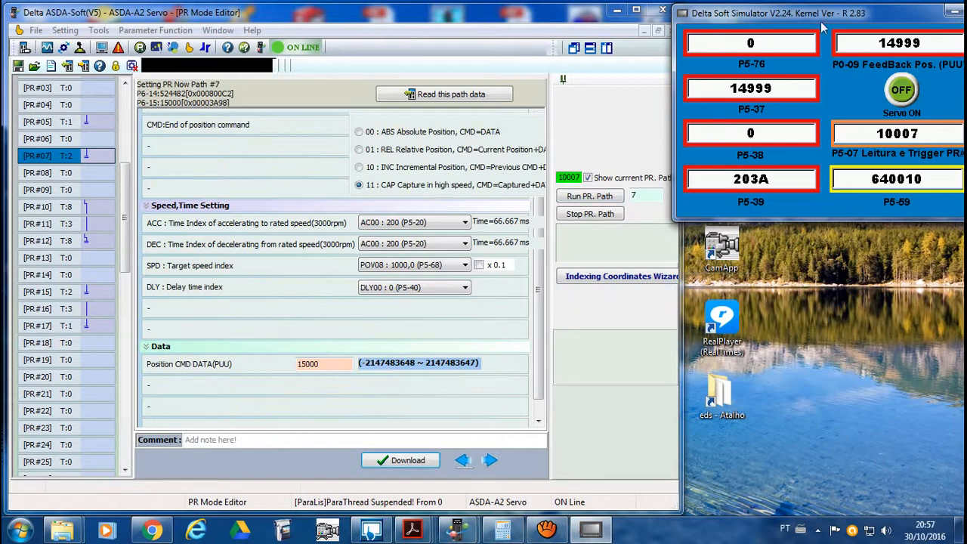
- Examine the PR#07 settings and the capture and compare parameters in the enlarged ASDA-Soft window, restoring its size at the end
click(586, 13)
click(636, 10)
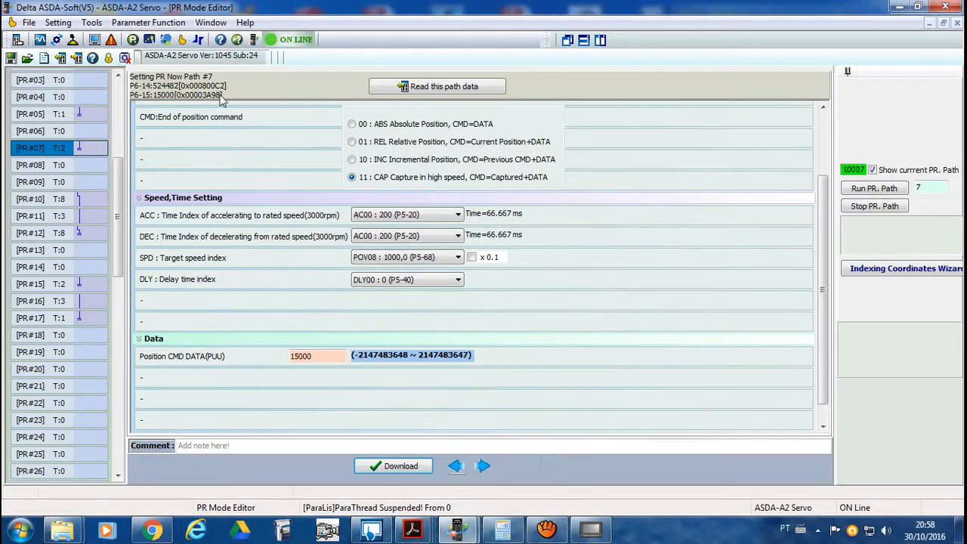
click(198, 39)
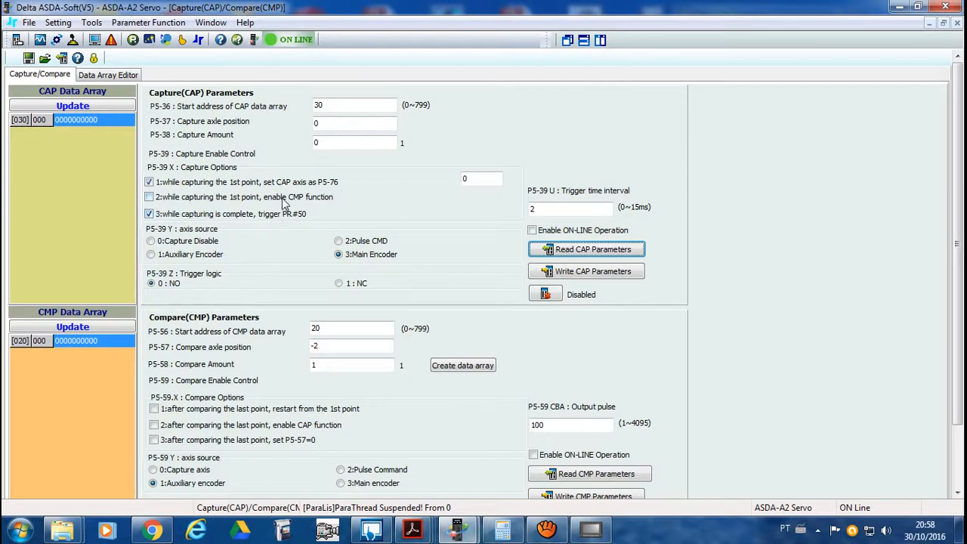
drag(960, 239, 960, 270)
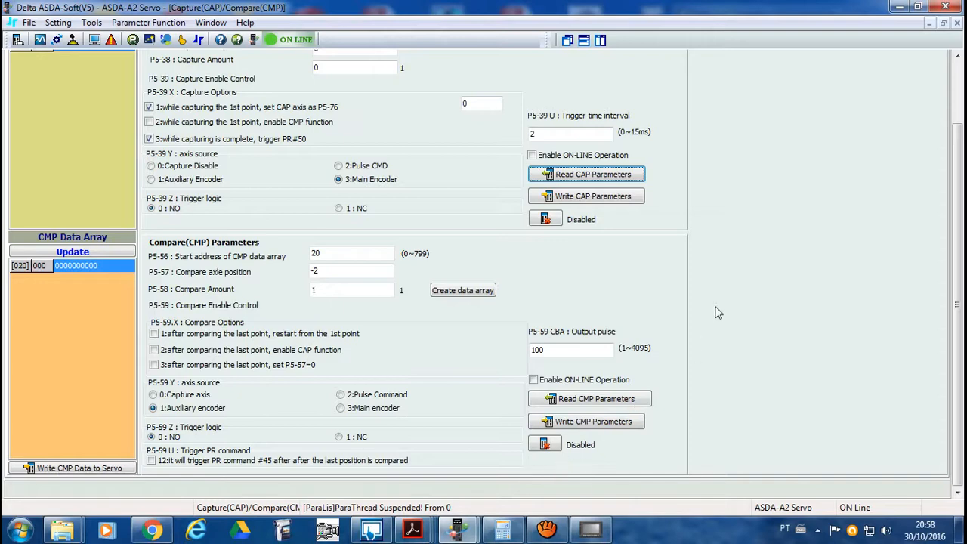
click(917, 7)
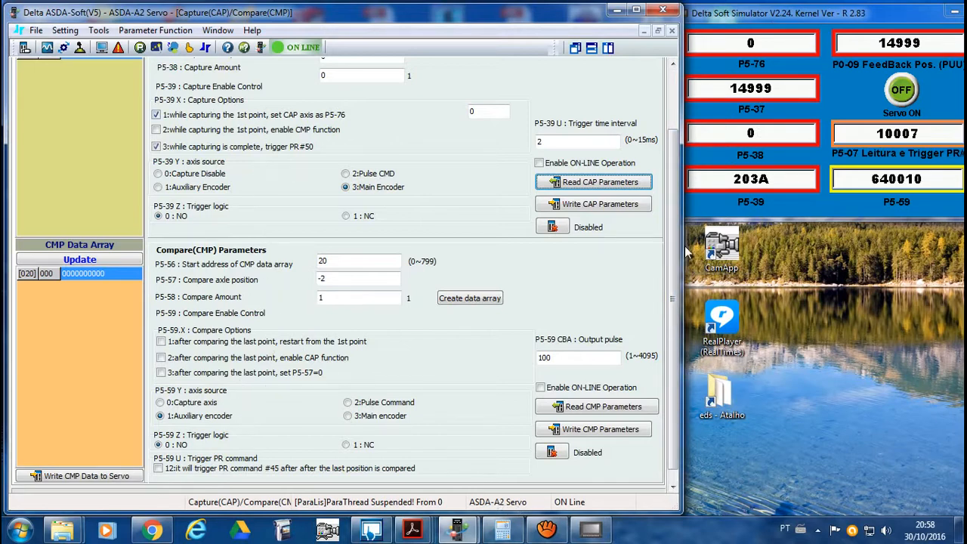
- Set the capture amount P5-38 to 1 and write the CAP parameters to the servo
drag(678, 256, 676, 211)
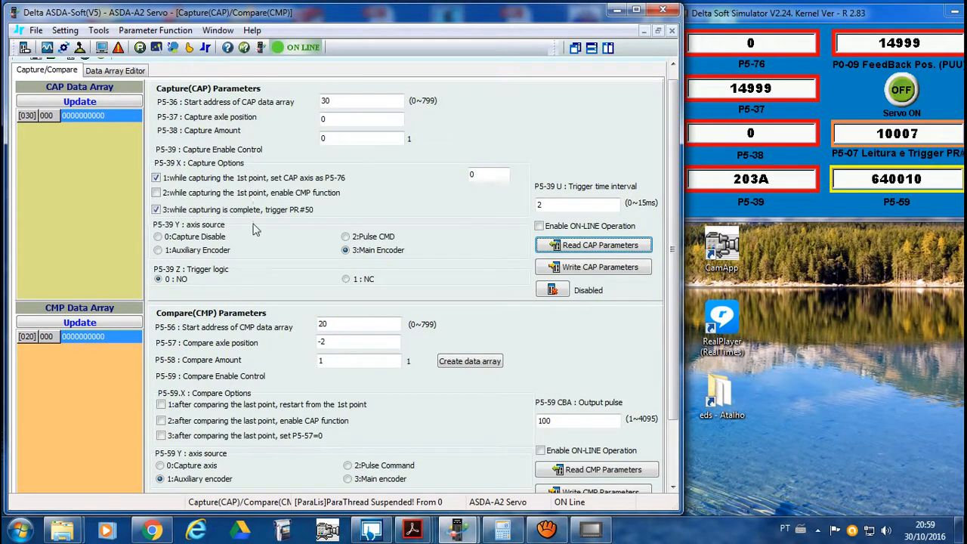
click(354, 139)
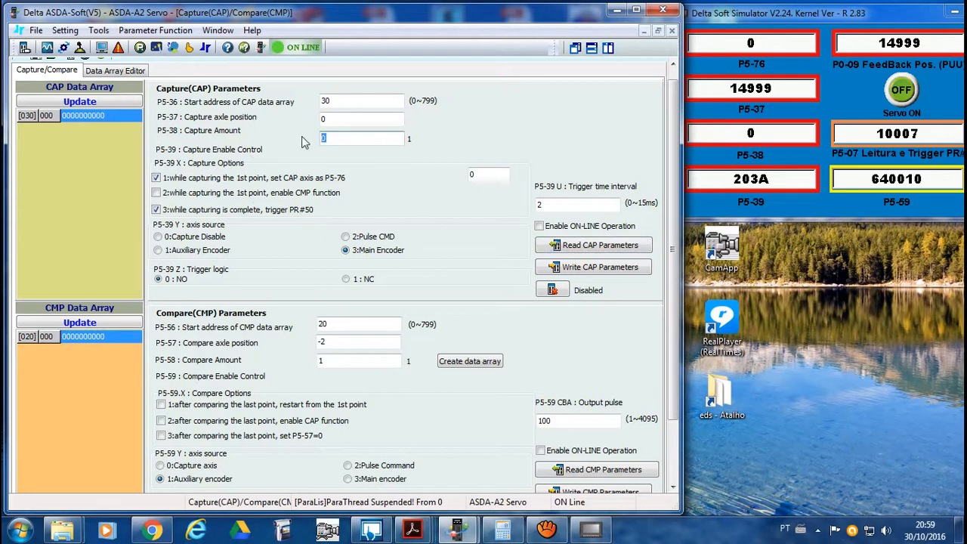
text(1)
click(581, 269)
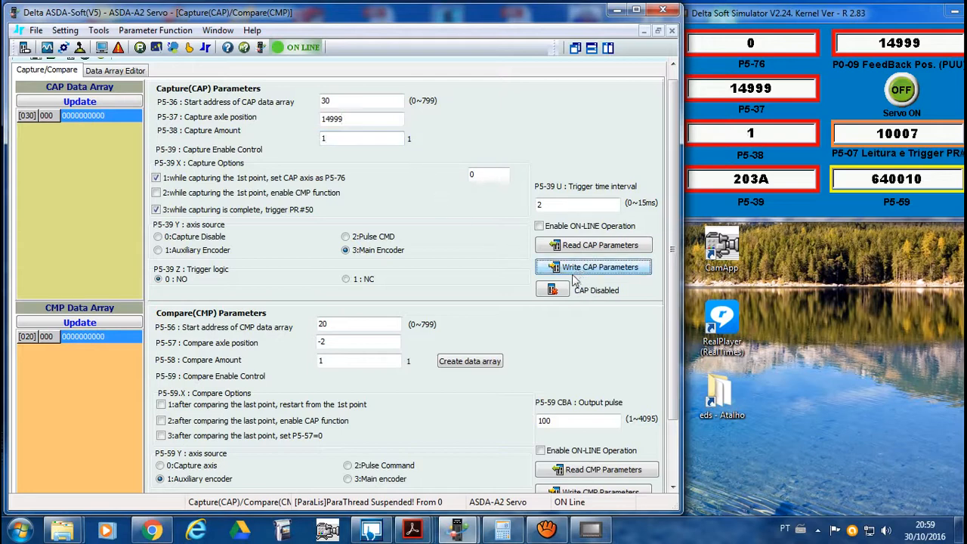
- Switch the capture function on and off twice to demonstrate its enable control in P5-39
click(553, 291)
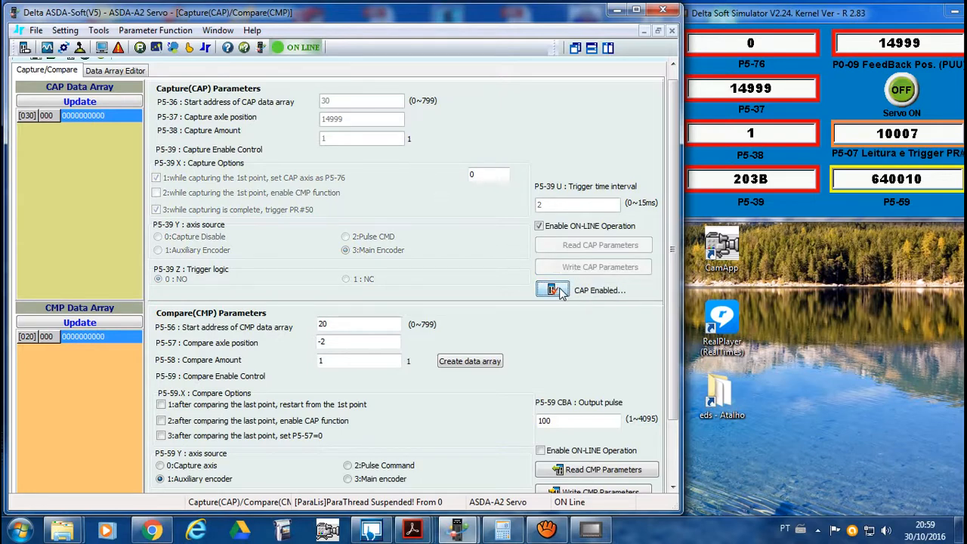
click(554, 291)
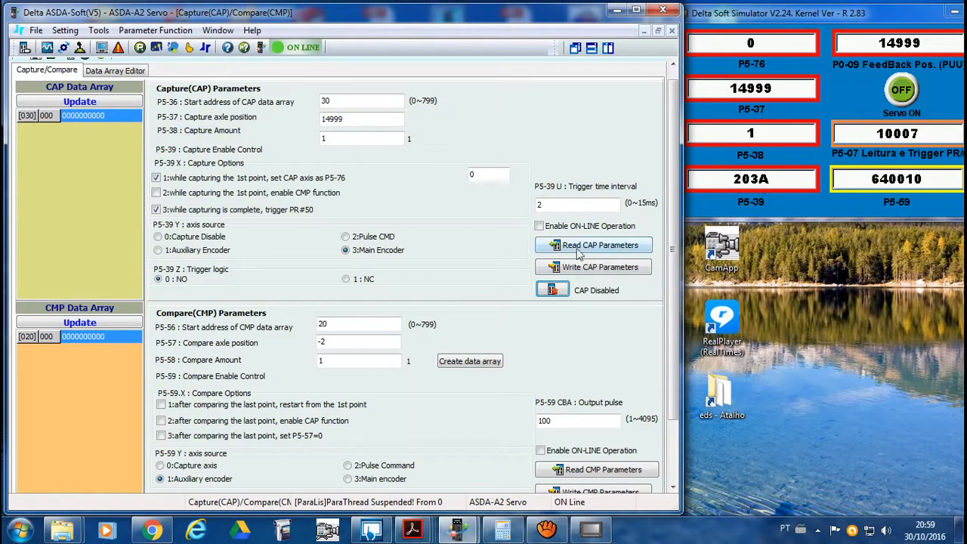
click(562, 294)
click(562, 294)
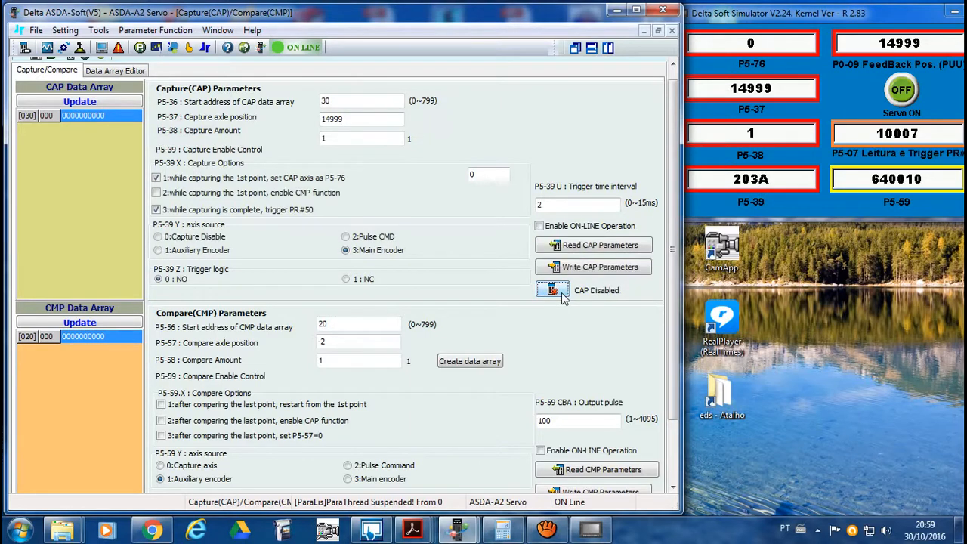
- Switch the compare function on and off to demonstrate its enable control in P5-59
drag(675, 340, 675, 404)
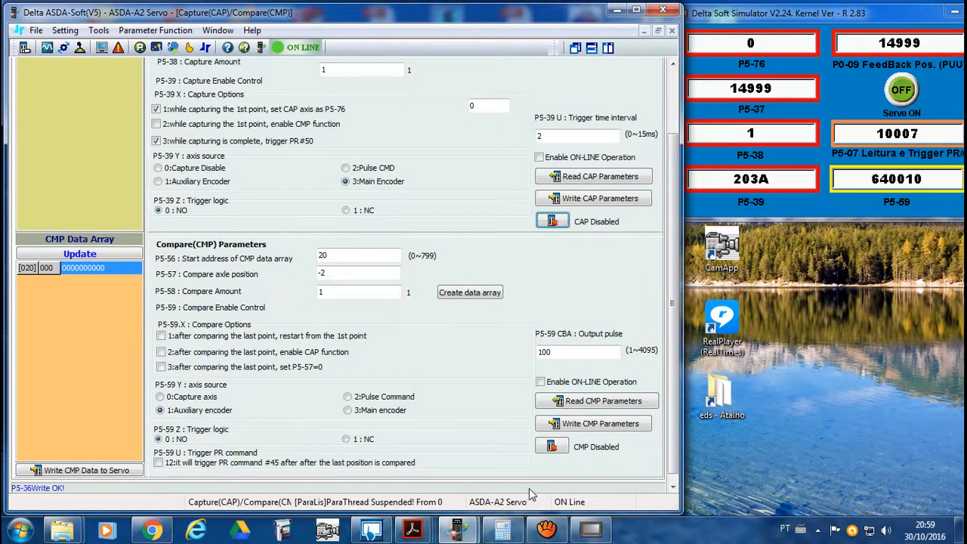
click(561, 446)
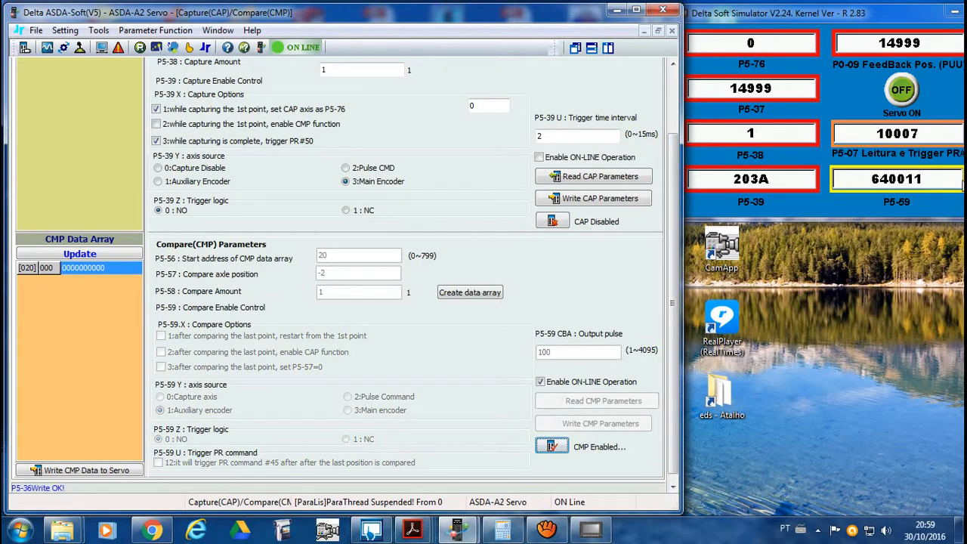
click(558, 448)
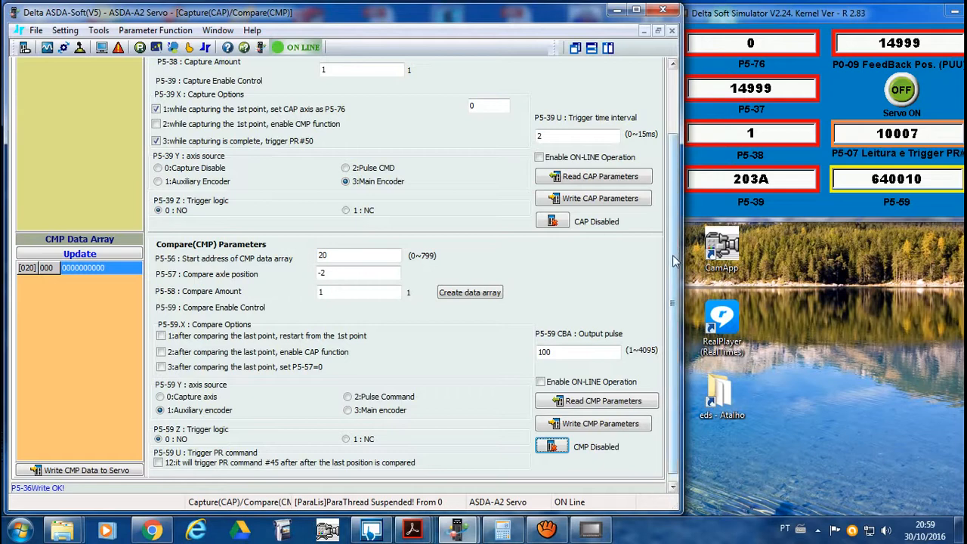
- Replace the P5-76 axis reset with enabling CMP at the first captured point, keep the PR#50 trigger, and write the CAP parameters
scroll(471, 357, up, 3)
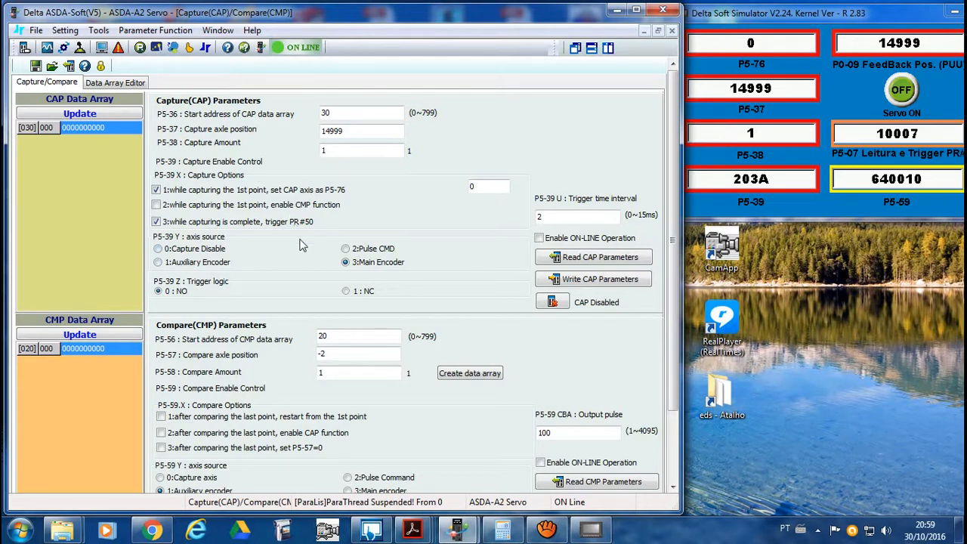
click(155, 189)
click(156, 221)
click(156, 221)
click(157, 205)
click(582, 284)
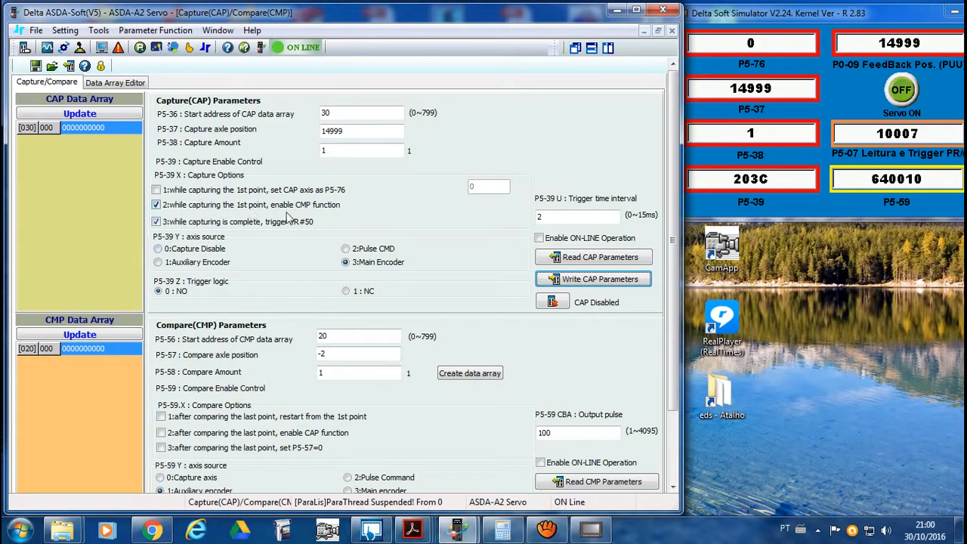
- Read the CMP parameters from the servo and switch the compare function on and off manually
scroll(673, 290, down, 3)
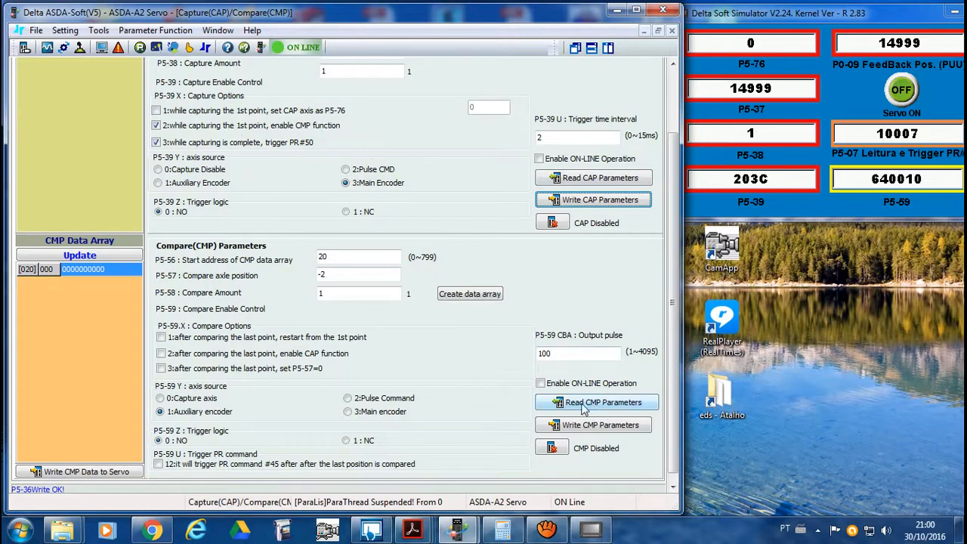
click(552, 448)
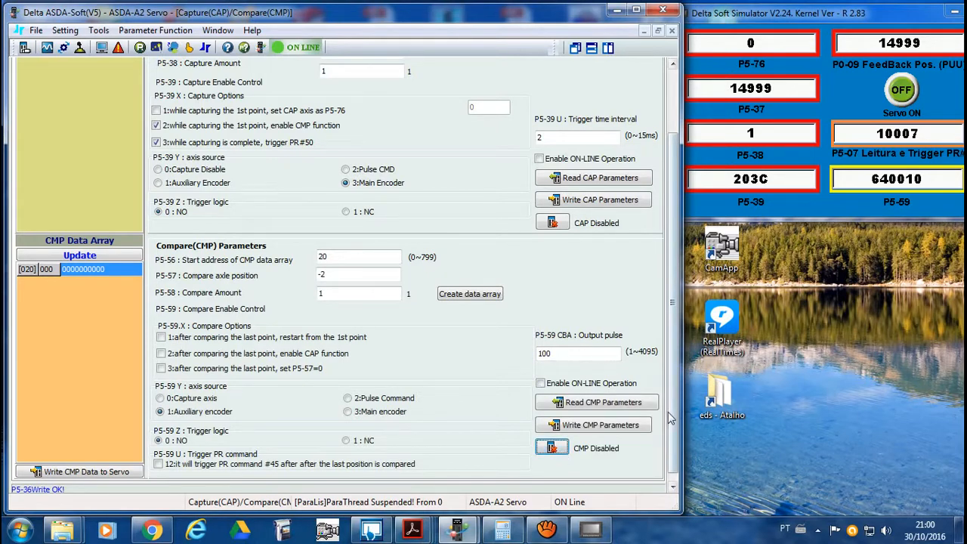
scroll(674, 311, up, 3)
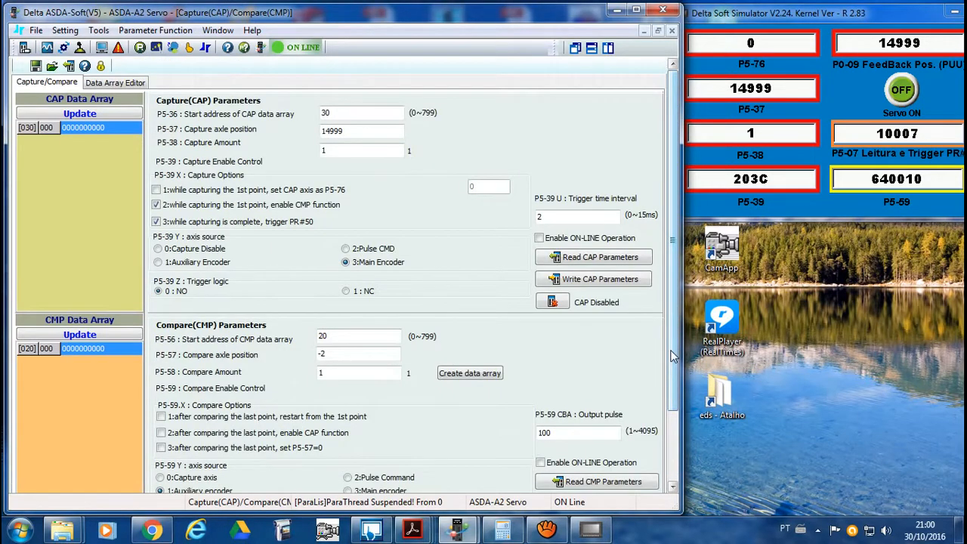
scroll(670, 363, down, 3)
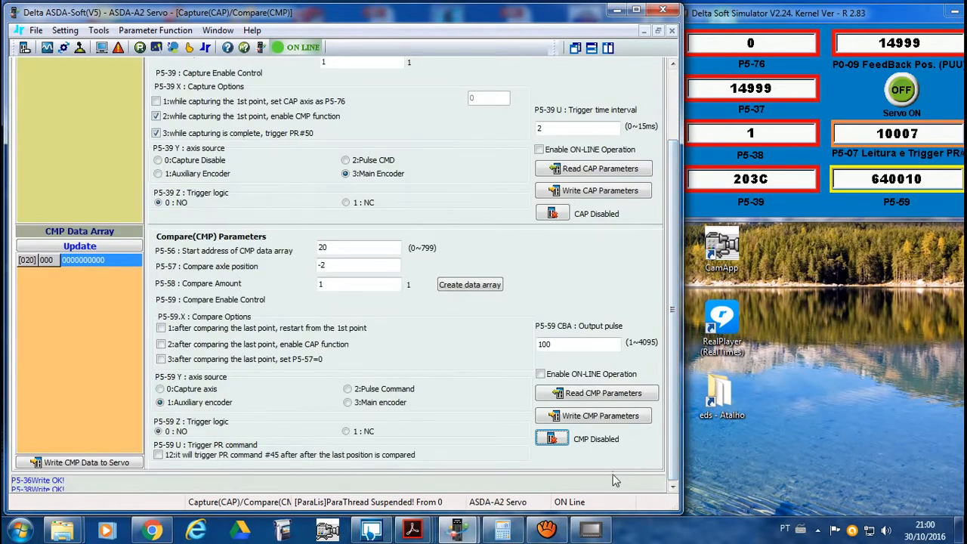
click(604, 401)
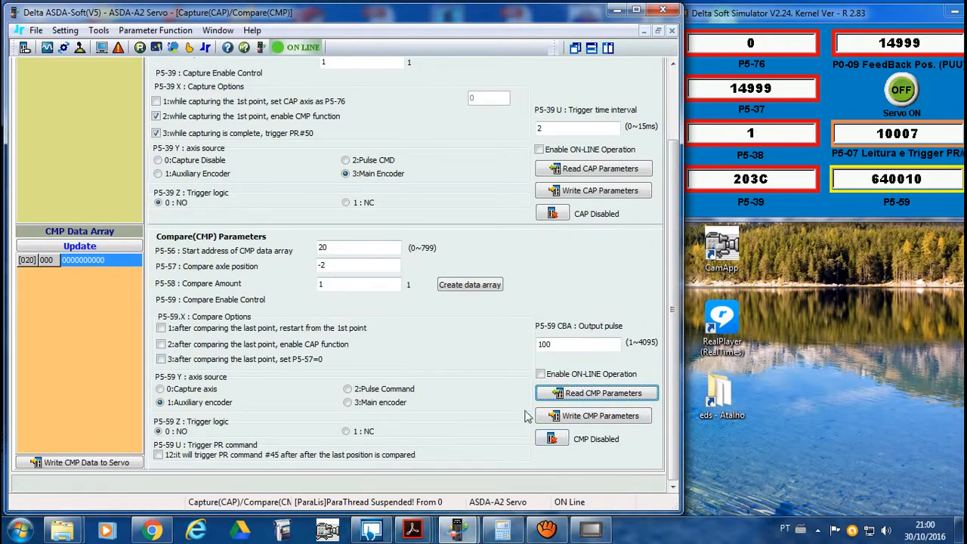
click(554, 439)
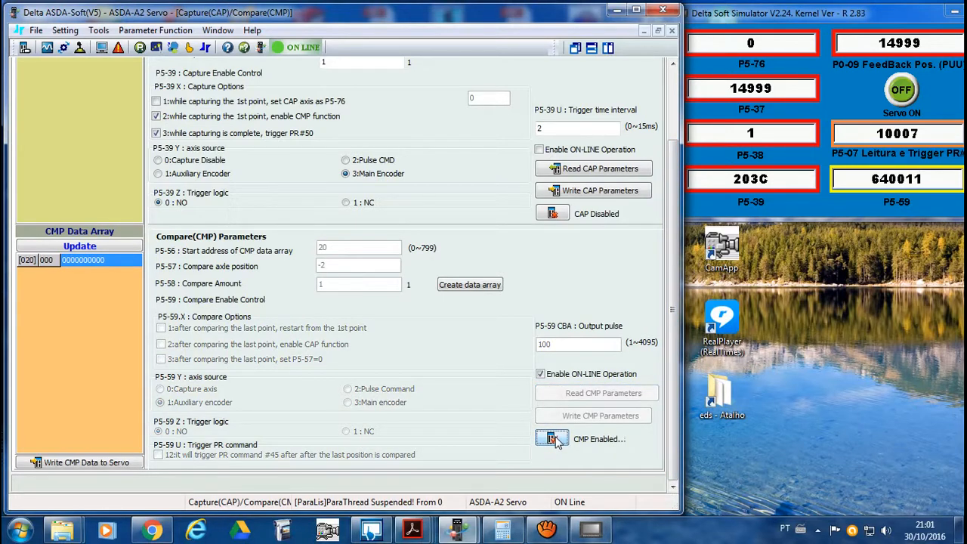
drag(672, 423, 672, 354)
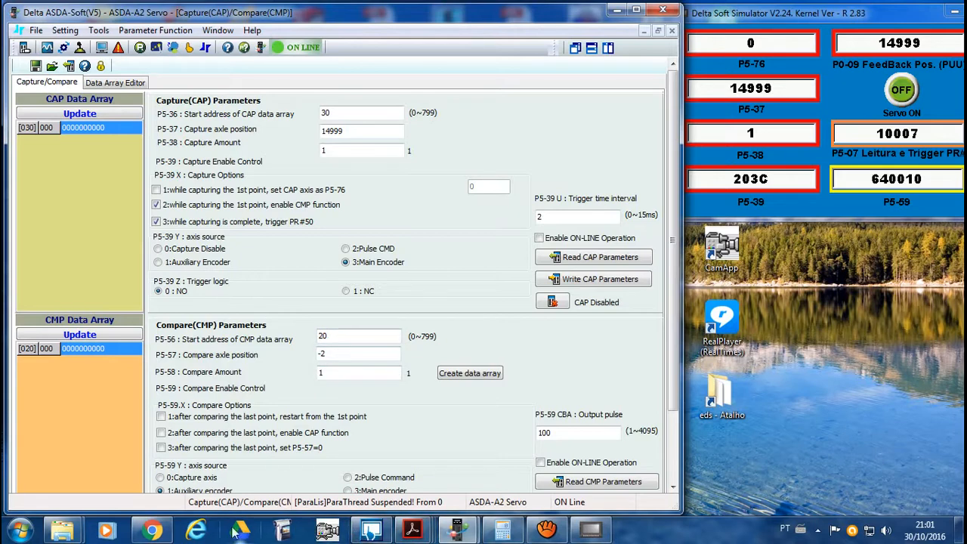
- Enable the capture with the first-point CMP activation and PR#50 trigger options
click(282, 531)
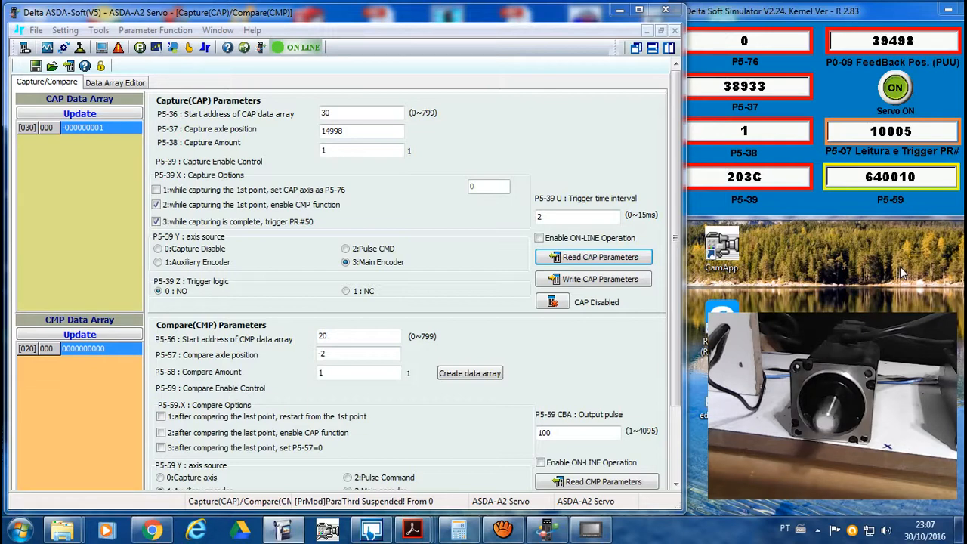
click(549, 303)
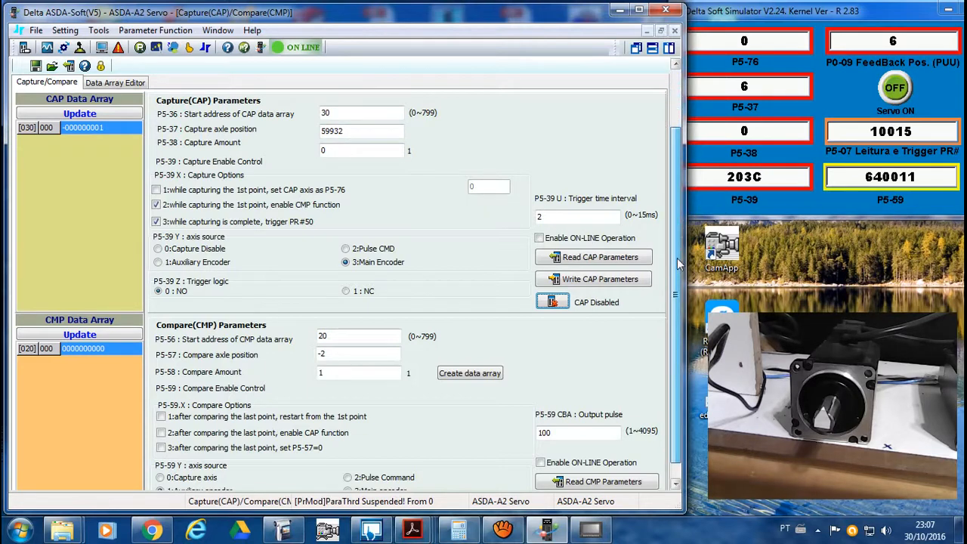
- Read the CMP parameters back from the servo and disable the compare function
scroll(669, 321, down, 3)
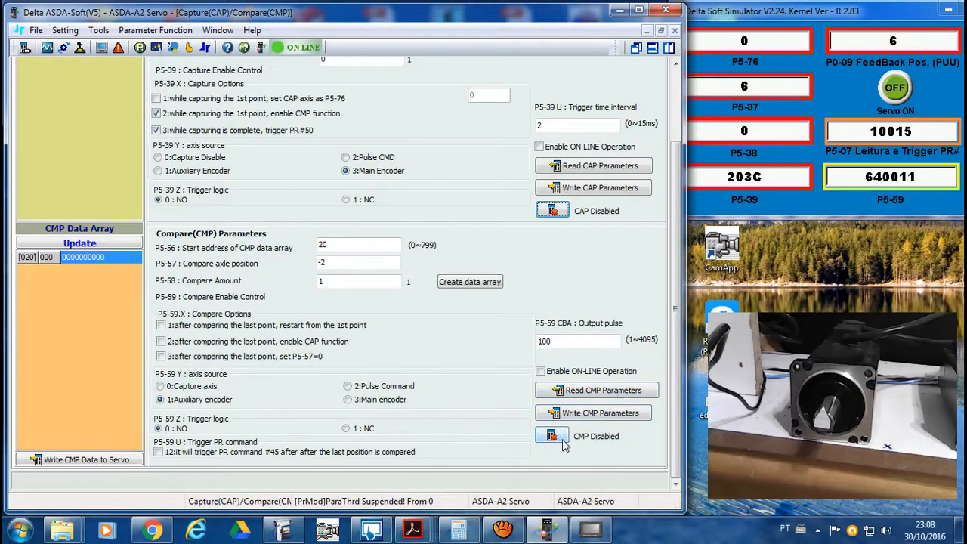
click(606, 393)
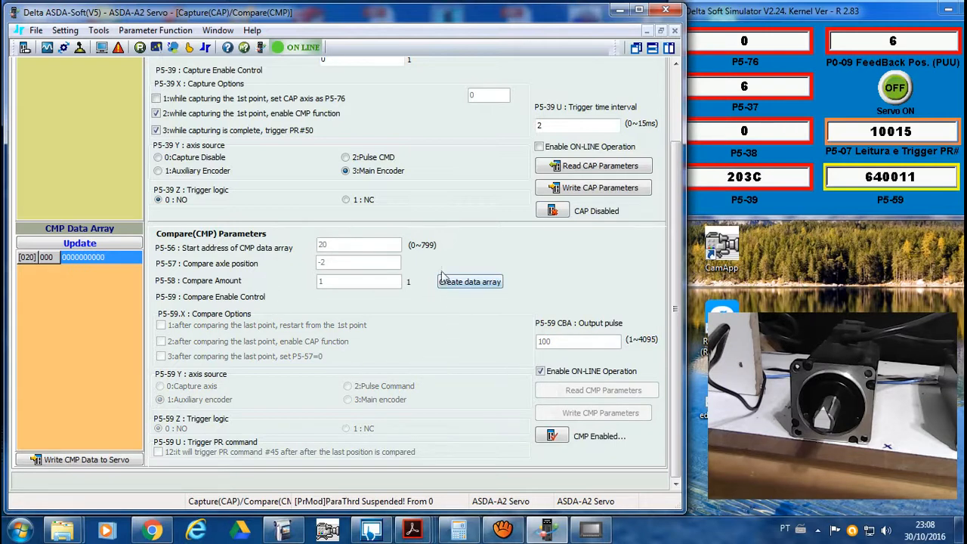
click(553, 437)
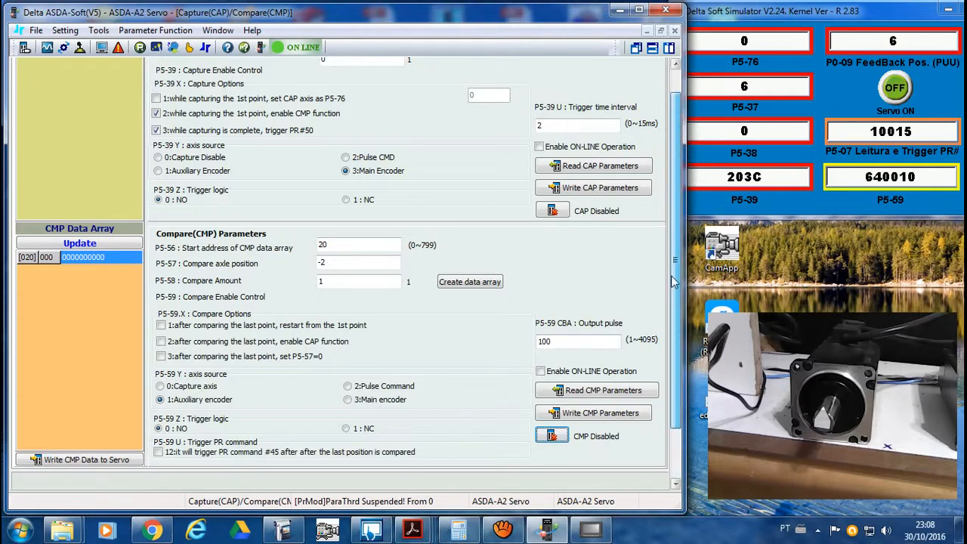
scroll(675, 281, up, 3)
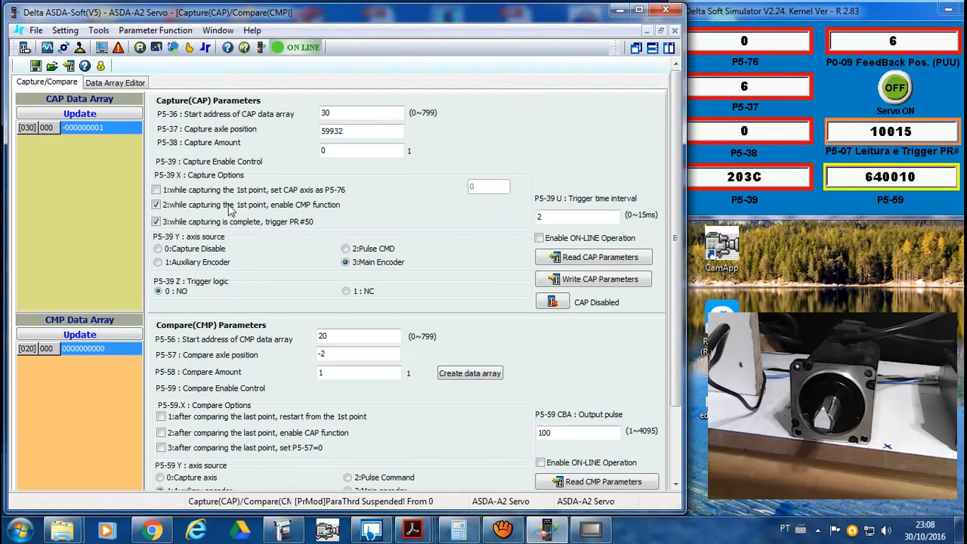